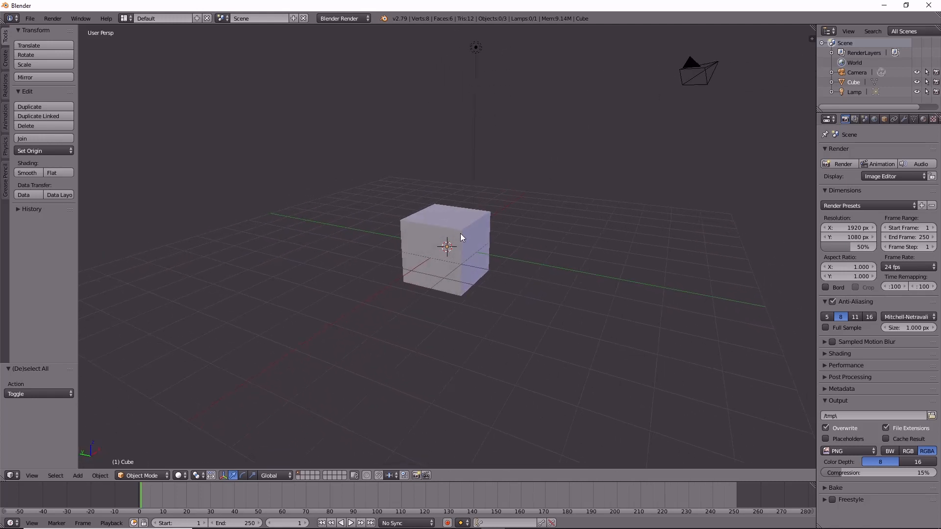
Select the cube and enter Edit Mode with all of its geometry selected.
right_click(452, 221)
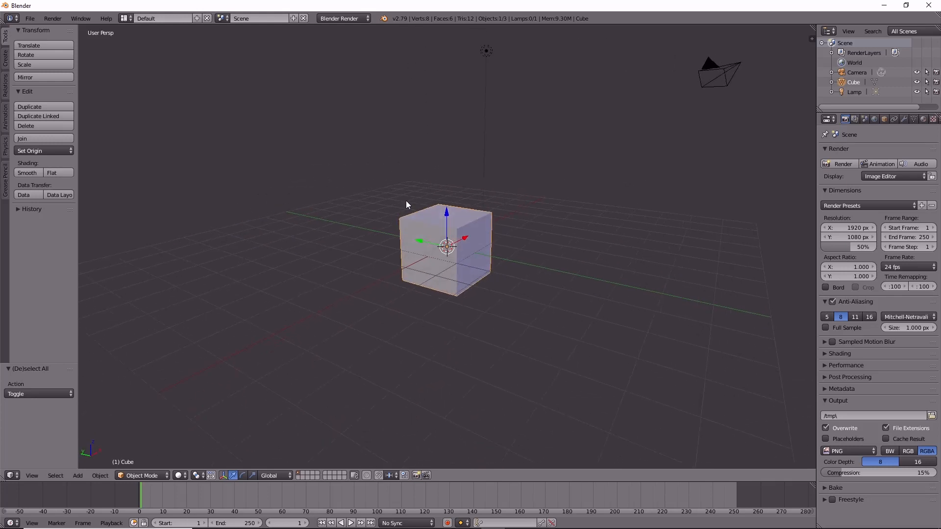
scroll(363, 215, down, 5)
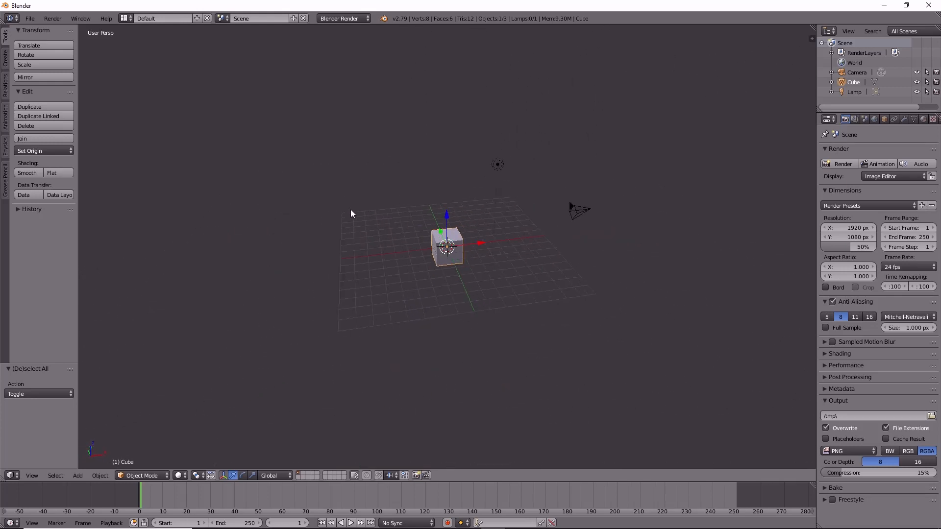
scroll(357, 213, up, 3)
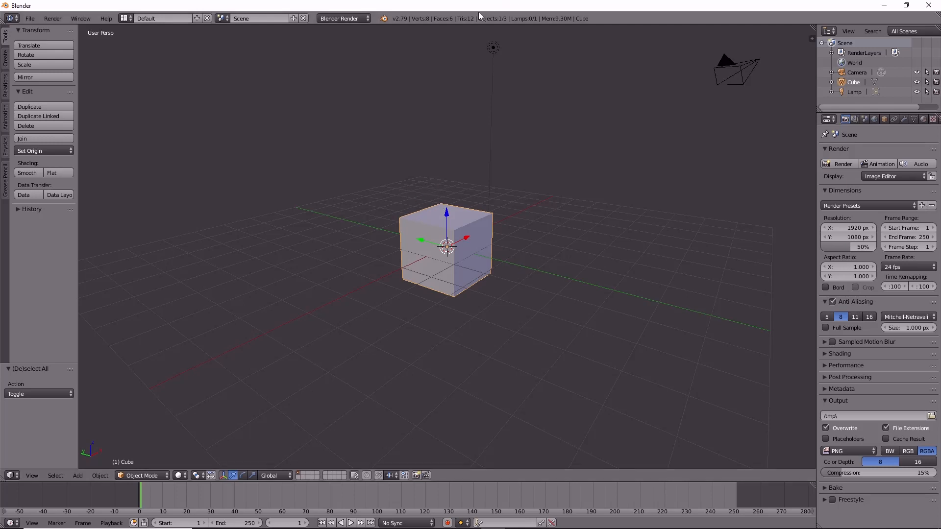
mouse_move(433, 186)
middle_down()
mouse_move(350, 200)
mouse_move(235, 194)
mouse_move(395, 196)
mouse_move(272, 189)
mouse_move(446, 184)
mouse_move(402, 189)
mouse_move(399, 176)
mouse_move(401, 200)
mouse_move(465, 159)
mouse_move(418, 172)
mouse_move(432, 151)
mouse_move(437, 174)
mouse_move(448, 175)
mouse_move(381, 196)
mouse_move(441, 176)
middle_up()
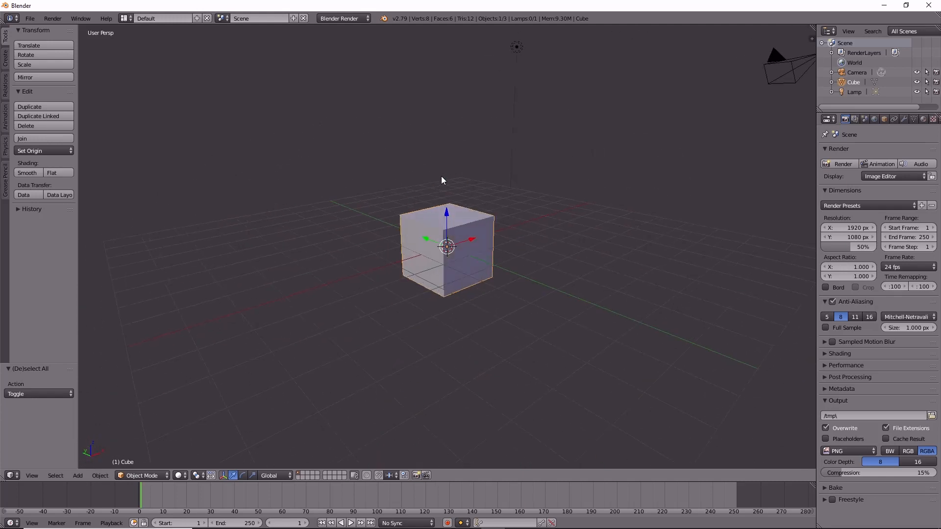
key(Tab)
middle_drag(510, 220, 571, 223)
key(a)
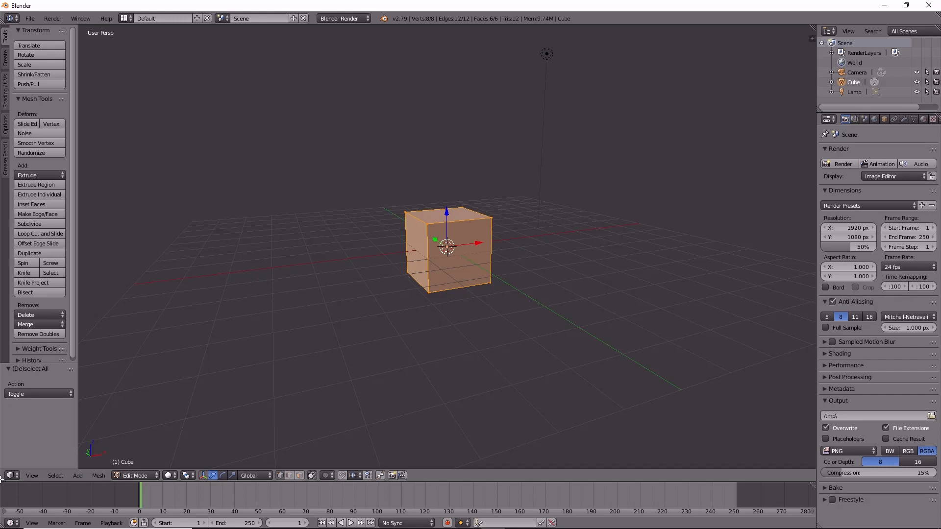
Split the 3D viewport into two side-by-side areas and switch one of them to the UV/Image Editor.
drag(2, 479, 387, 458)
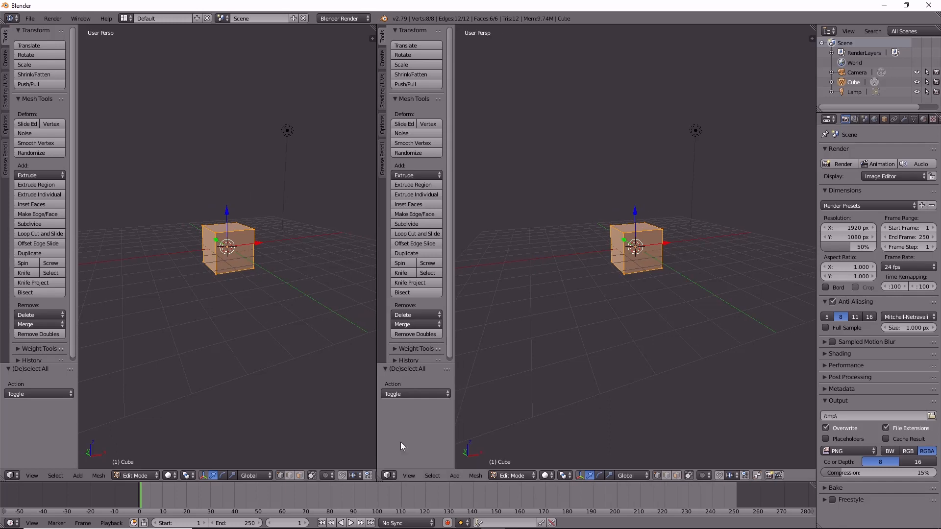
click(10, 478)
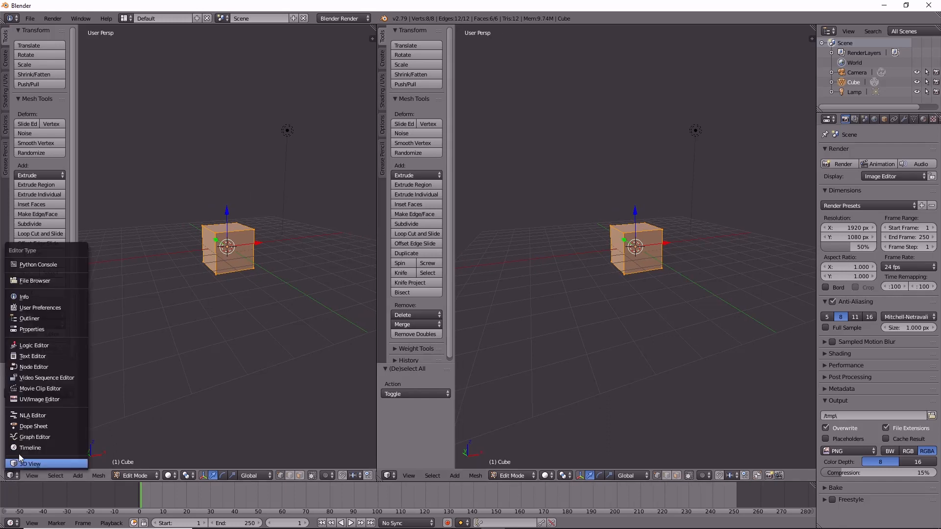
click(28, 399)
scroll(225, 231, up, 4)
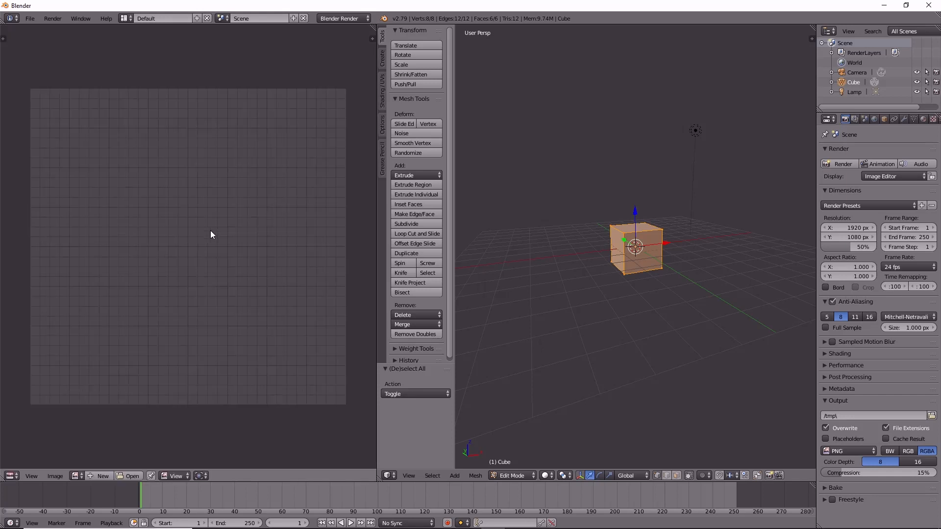
scroll(210, 230, down, 3)
scroll(201, 219, up, 1)
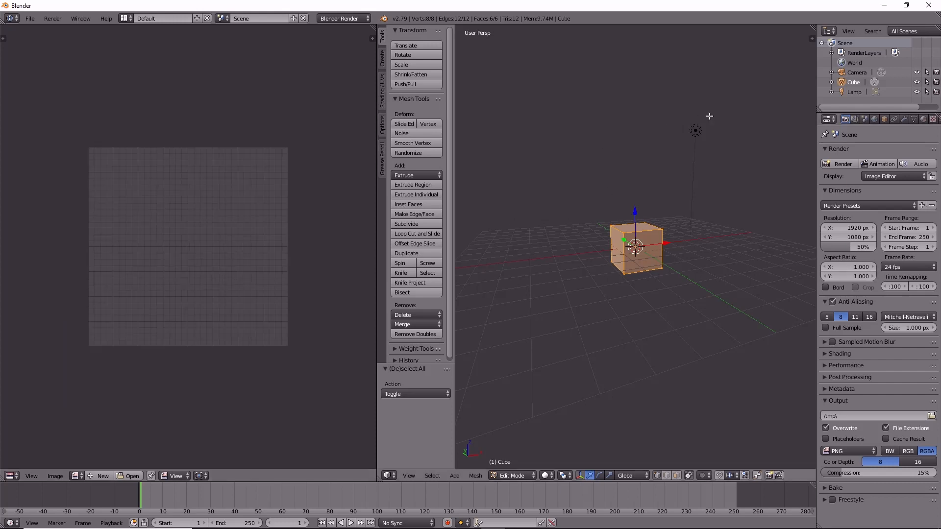
Deselect the cube's geometry and open the palette image unnamed (1).png from the Pictures folder in the UV/Image Editor.
middle_drag(708, 115, 631, 212)
key(a)
middle_drag(648, 284, 677, 269)
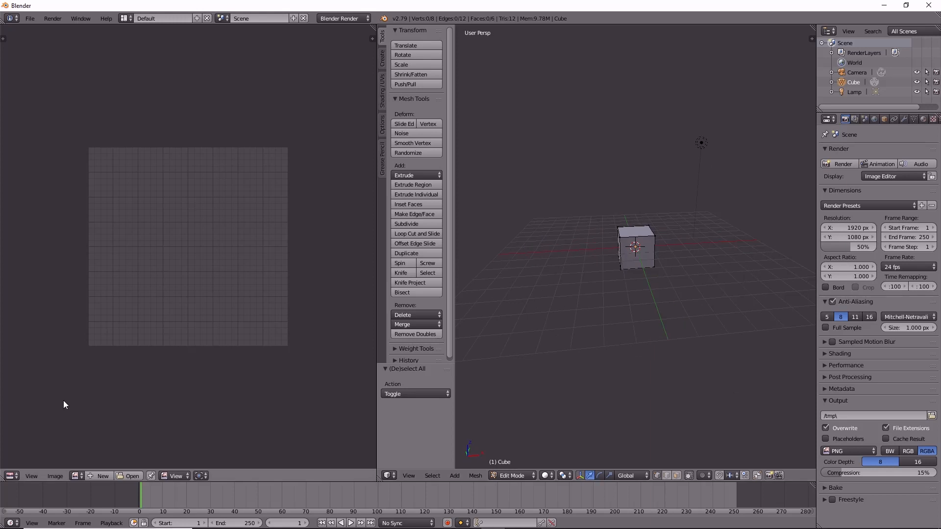
scroll(126, 455, up, 1)
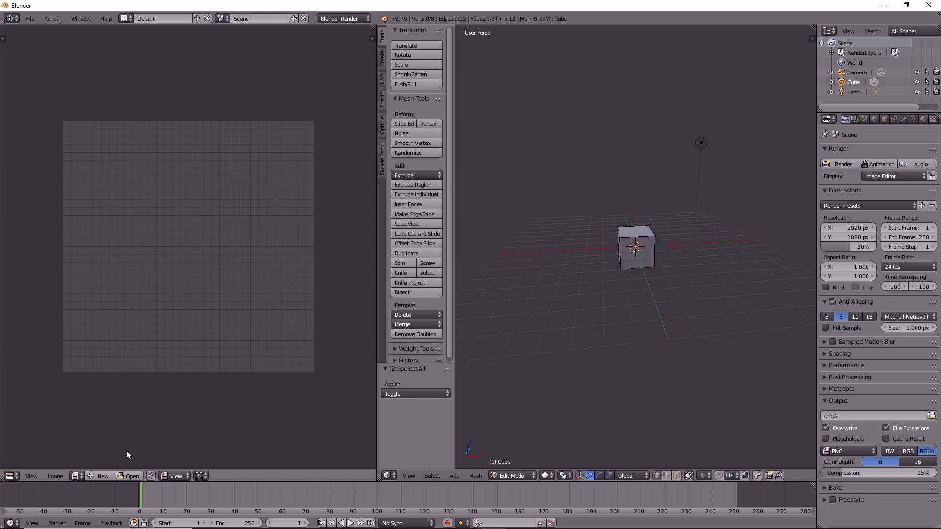
click(96, 477)
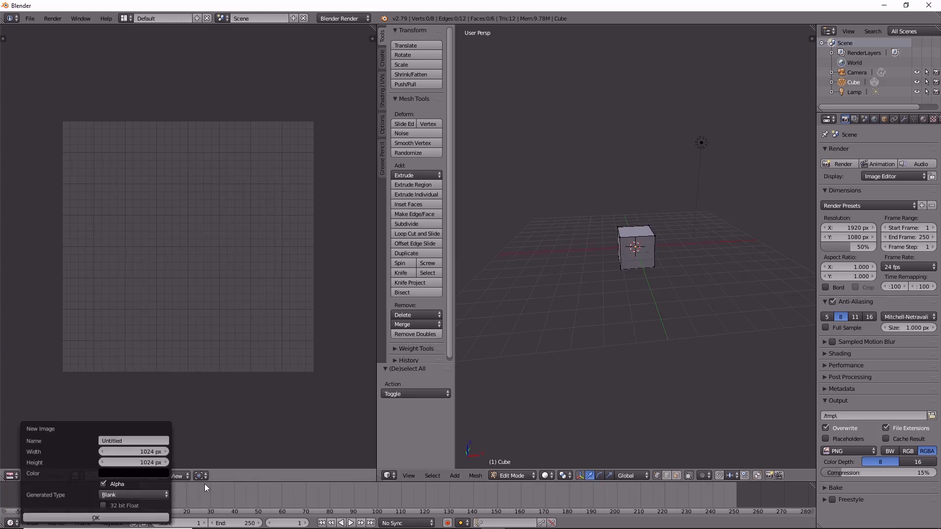
click(123, 476)
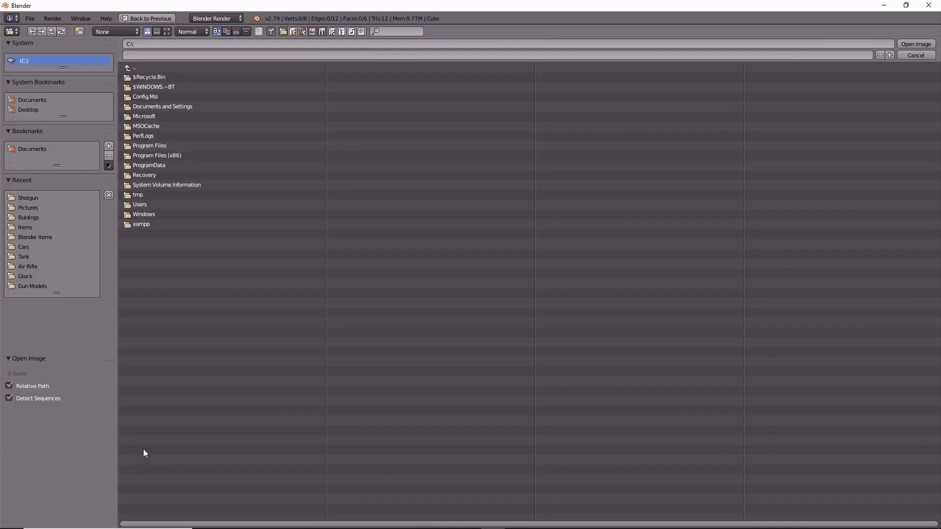
click(25, 207)
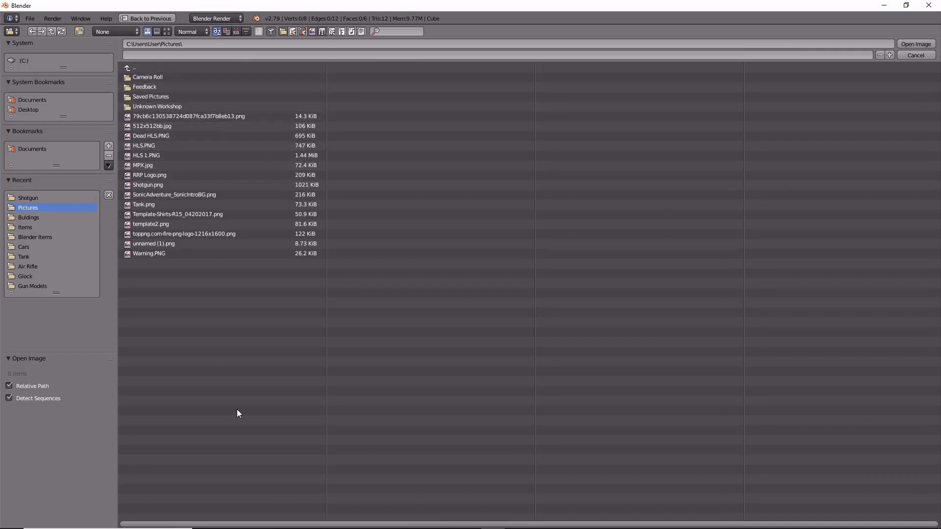
mouse_move(268, 522)
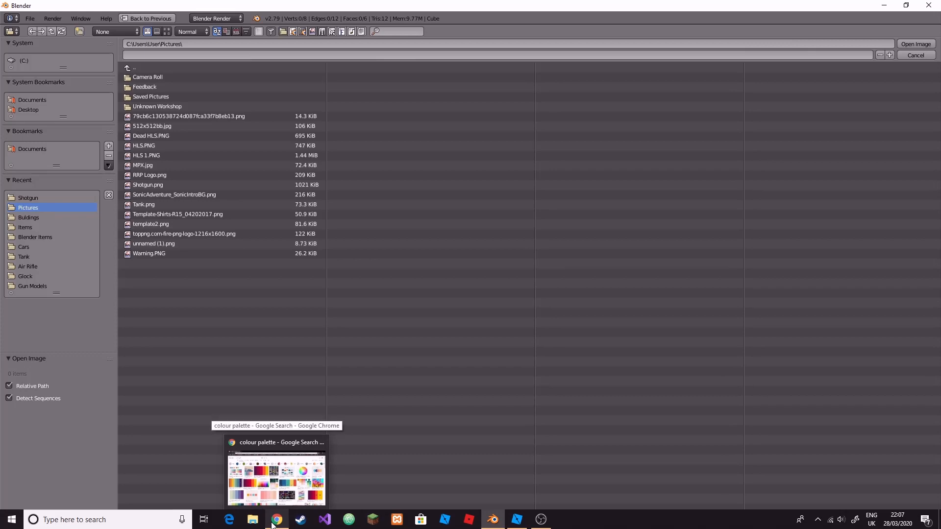
mouse_move(278, 488)
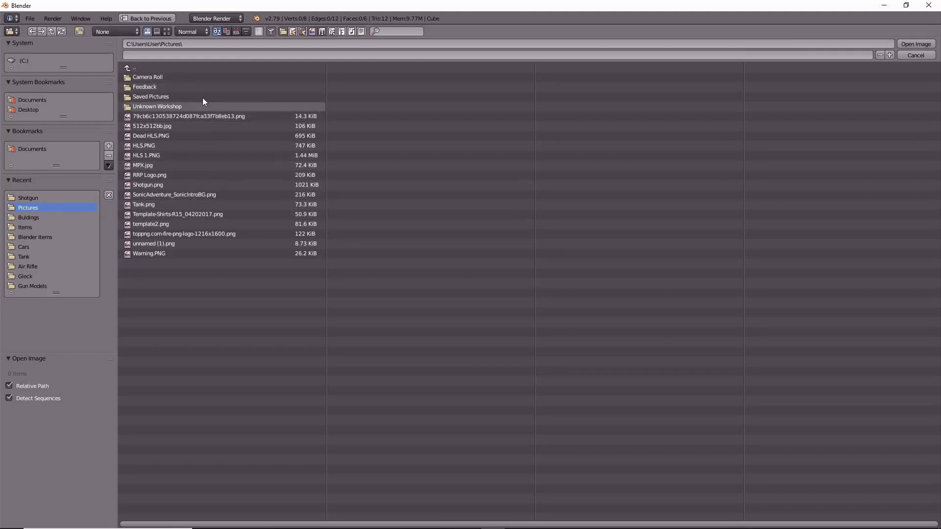
double_click(153, 245)
key(Home)
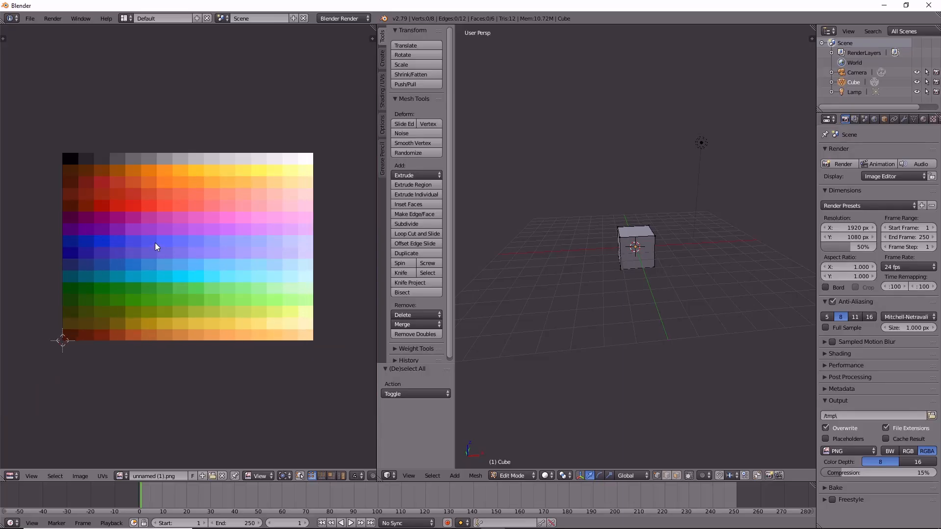
scroll(154, 245, up, 1)
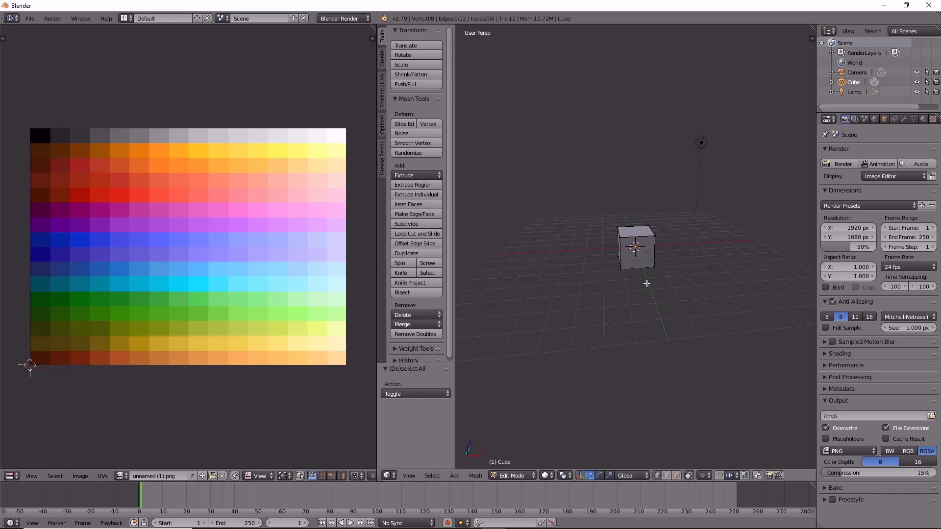
middle_drag(676, 280, 691, 266)
scroll(699, 273, up, 2)
key(a)
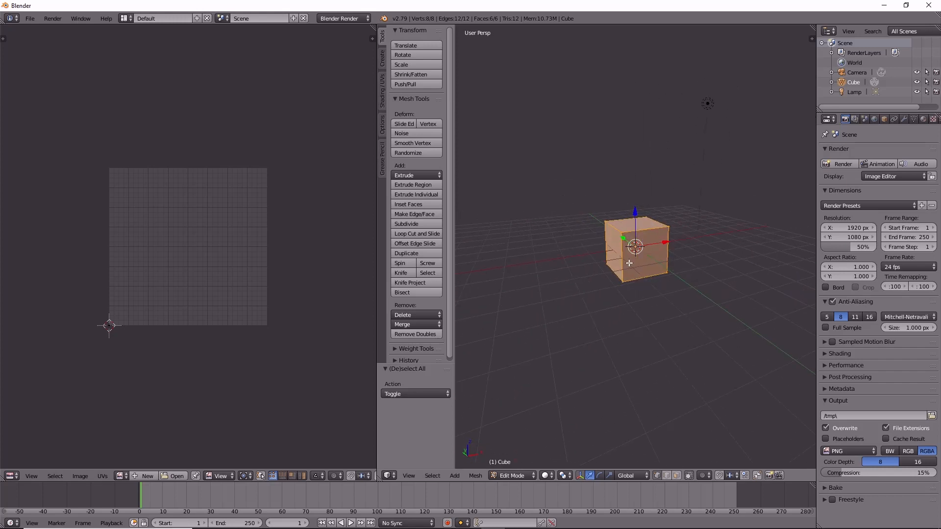
key(a)
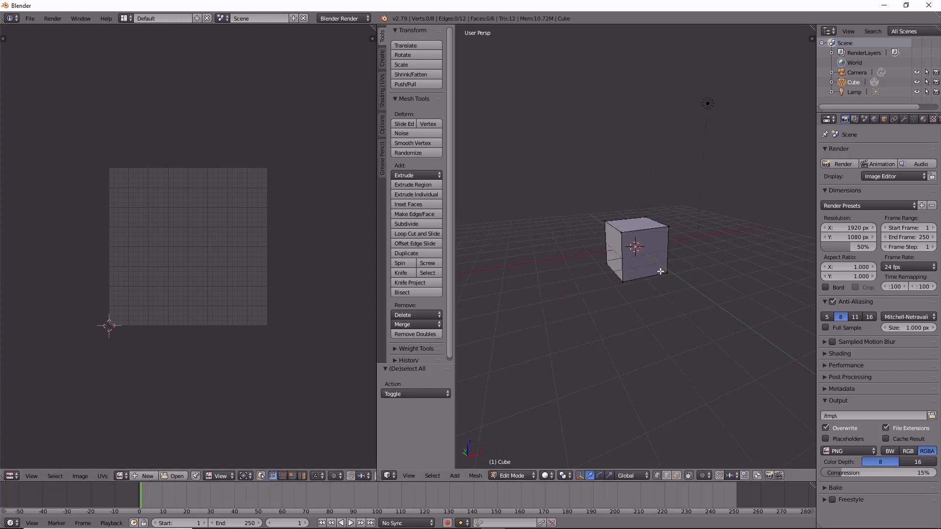
key(a)
key(a)
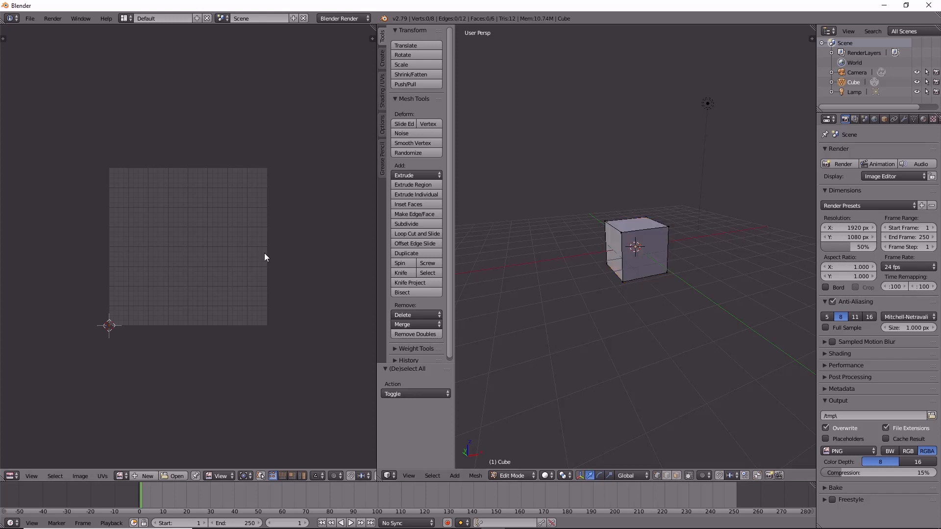
Select the cube's whole mesh and unwrap it with Smart UV Project, keeping the 66.00 angle limit and 0.00 island margin.
mouse_move(695, 246)
middle_down()
mouse_move(609, 267)
mouse_move(699, 240)
mouse_move(698, 230)
middle_up()
key(a)
mouse_move(590, 229)
middle_down()
mouse_move(669, 229)
mouse_move(594, 246)
middle_up()
key(u)
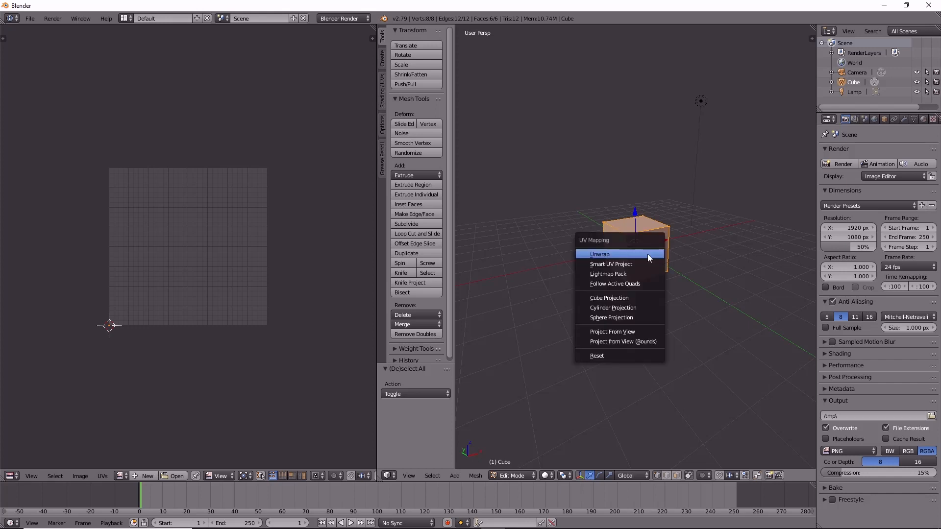
click(611, 267)
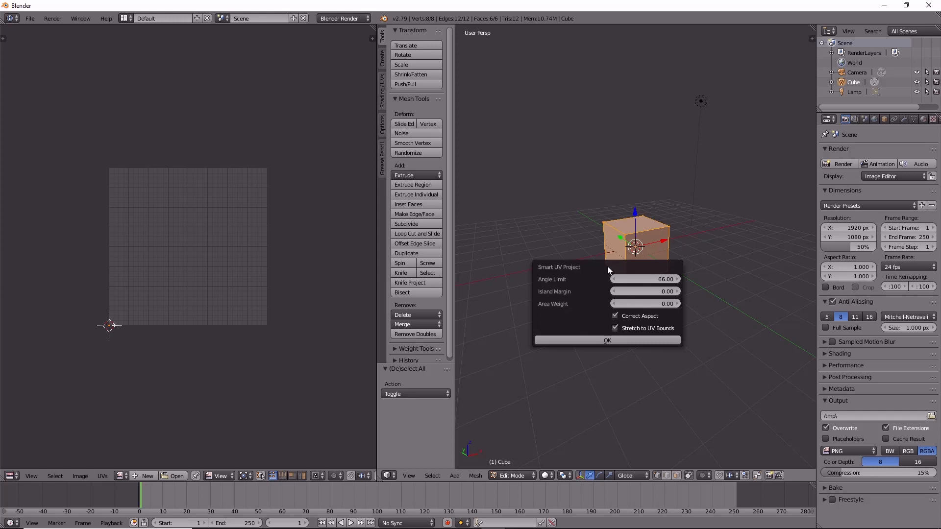
click(606, 339)
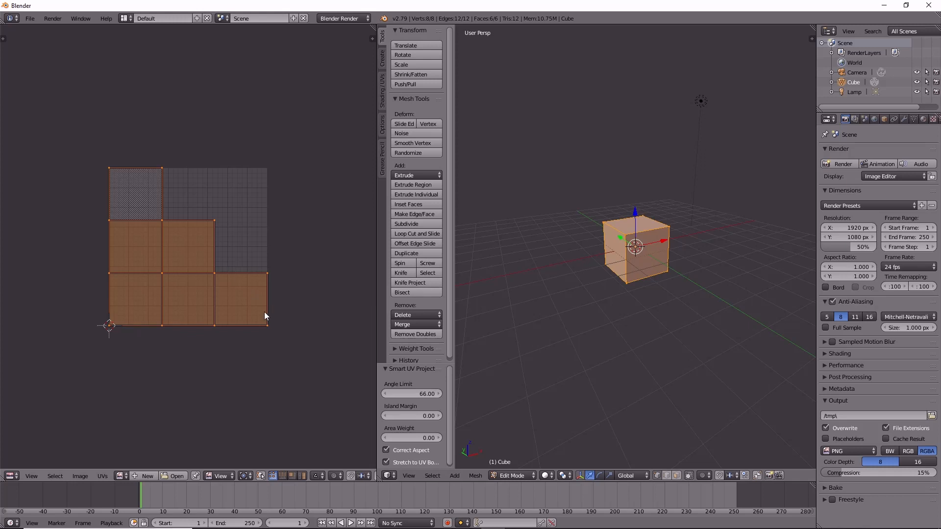
Deselect the UVs and load unnamed (1).png from the Pictures folder as the image behind the cube's UV layout.
key(a)
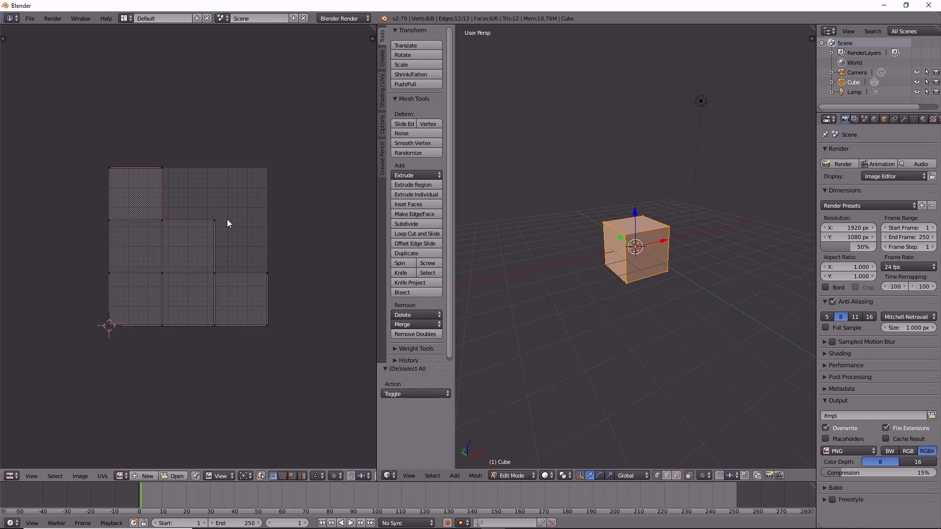
click(176, 476)
click(27, 200)
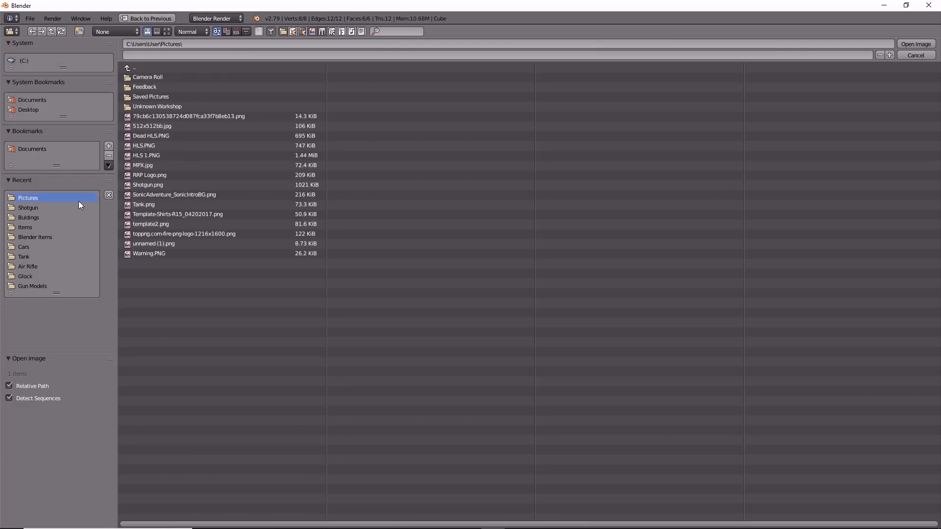
double_click(139, 241)
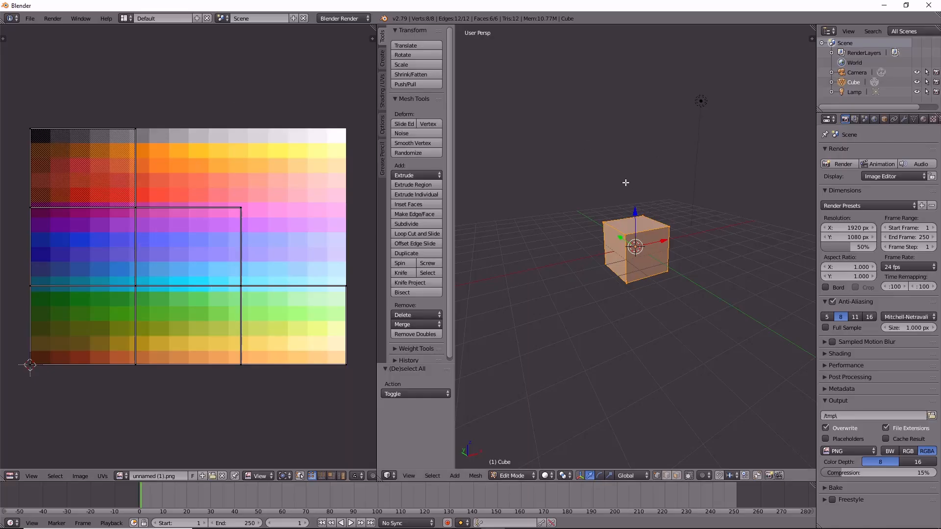
Examine the UV layout over the palette image with the cube's mesh selected and deselected, leaving nothing selected.
middle_drag(626, 183, 633, 168)
key(a)
middle_drag(698, 180, 703, 177)
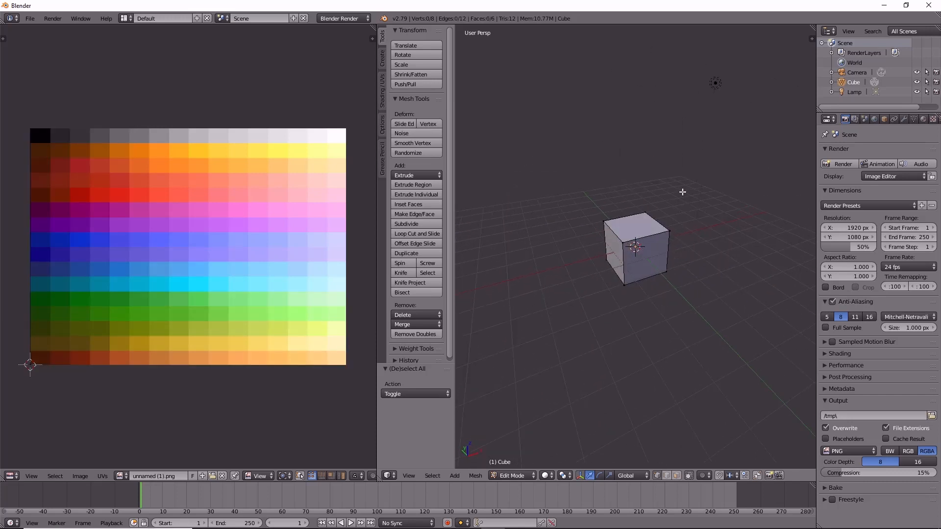
key(a)
middle_drag(608, 237, 601, 246)
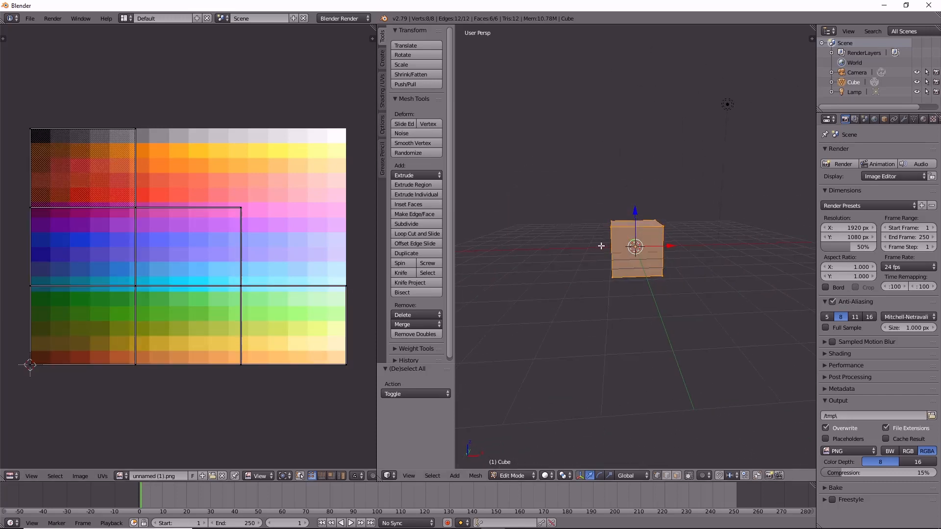
key(a)
key(a)
key(a)
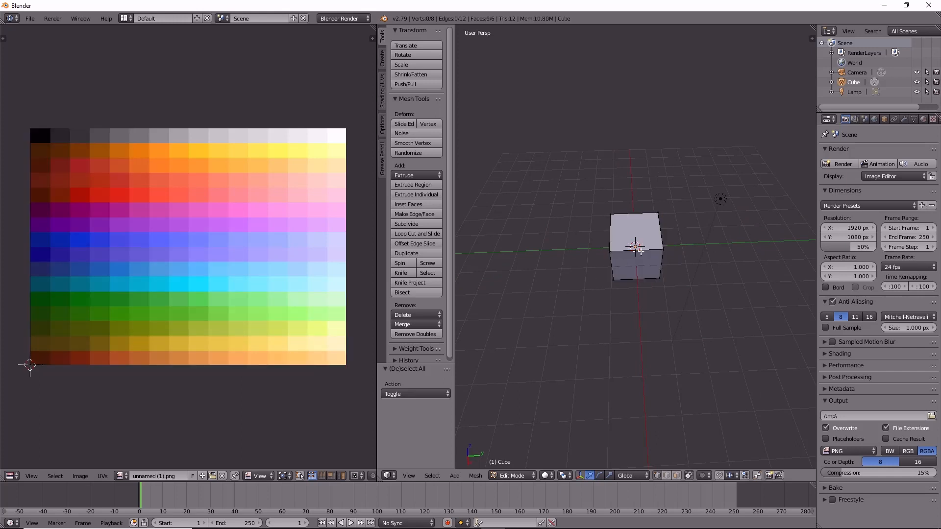
middle_drag(585, 291, 785, 209)
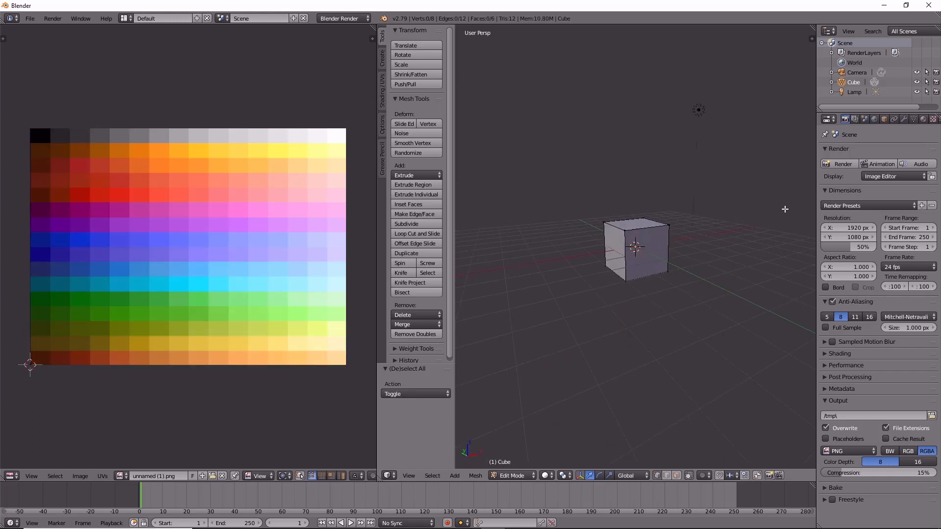
Set the 3D viewport shading to Texture and inspect the palette on the cube's different sides.
click(548, 476)
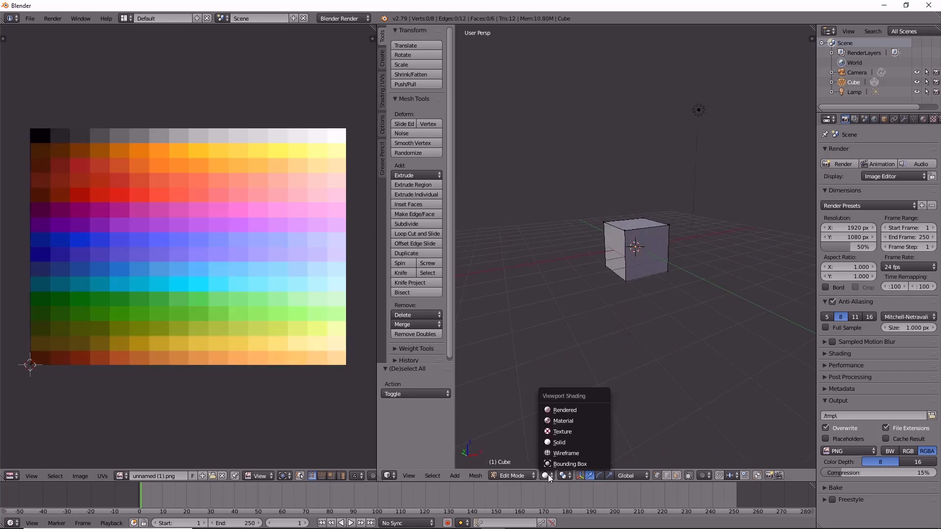
click(564, 435)
middle_drag(649, 310, 512, 308)
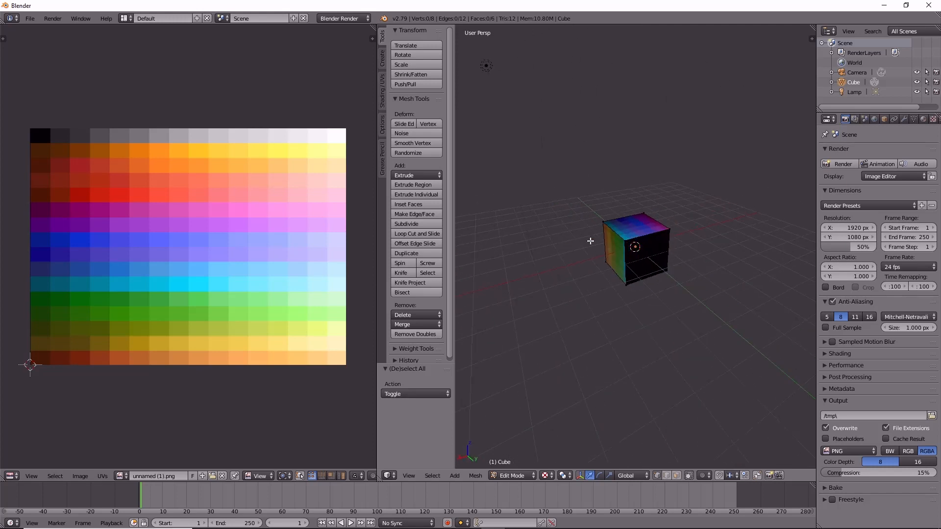
middle_drag(631, 239, 672, 254)
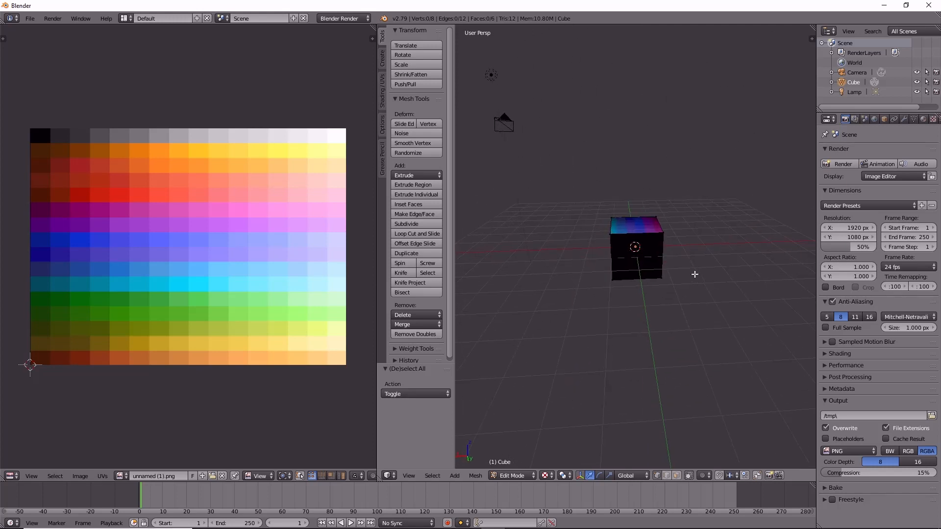
Leave Edit Mode, lower the lamp about 3.279 units along Z, shift it along Y to light the cube, and deselect it.
key(Tab)
right_click(519, 51)
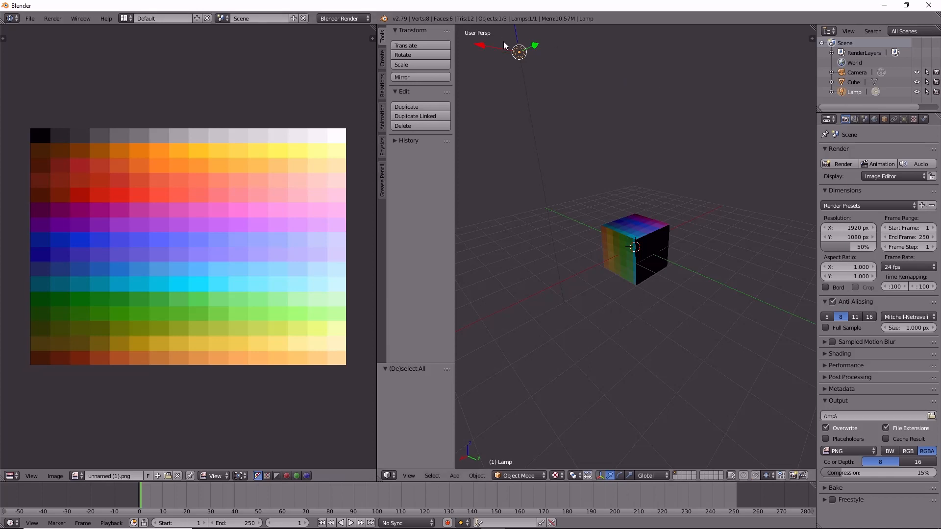
key(g)
key(z)
click(541, 213)
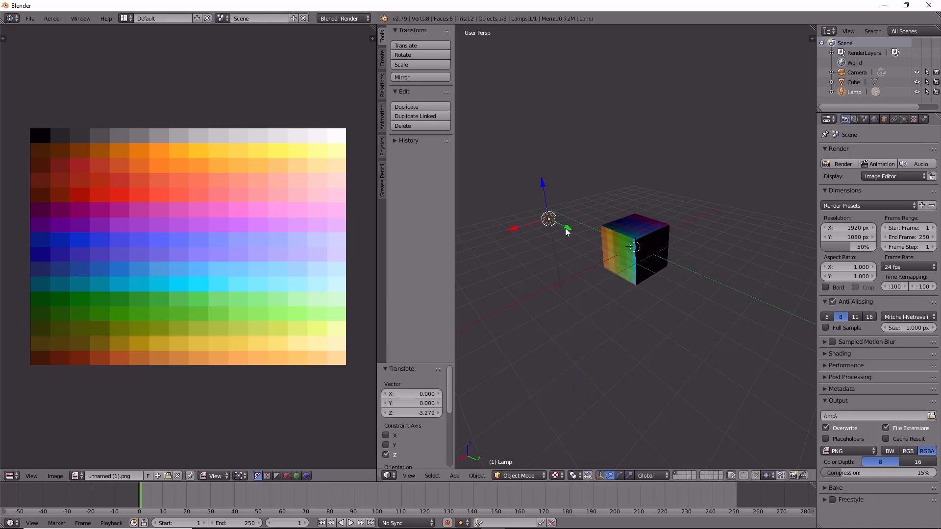
drag(568, 233, 639, 179)
middle_drag(673, 190, 655, 206)
key(a)
Select the cube, return to Edit Mode and select its whole mesh to show the full UV layout.
middle_drag(649, 259, 583, 248)
right_click(629, 247)
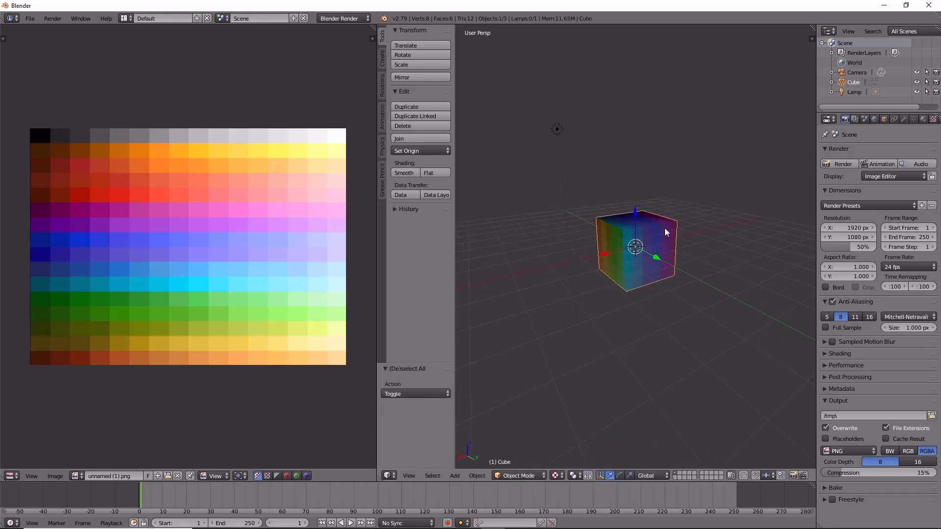
key(Tab)
key(a)
middle_drag(656, 248, 673, 250)
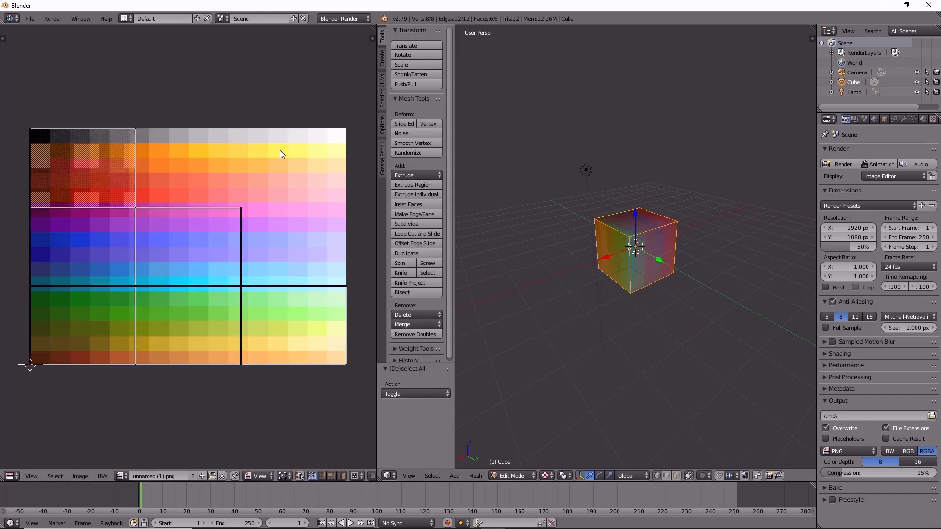
Scale all the cube's UVs to about 0.023 within the blue palette area, deselect the mesh and check the cube's colour.
key(a)
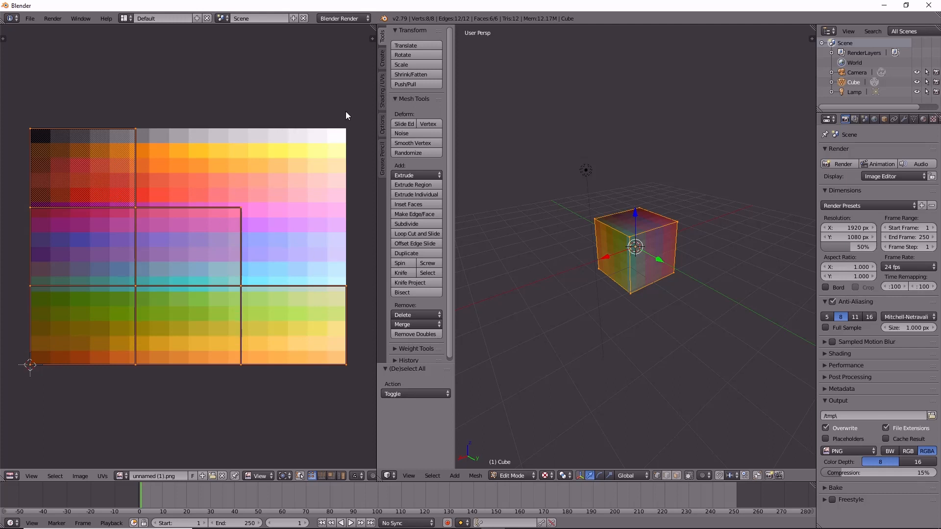
key(s)
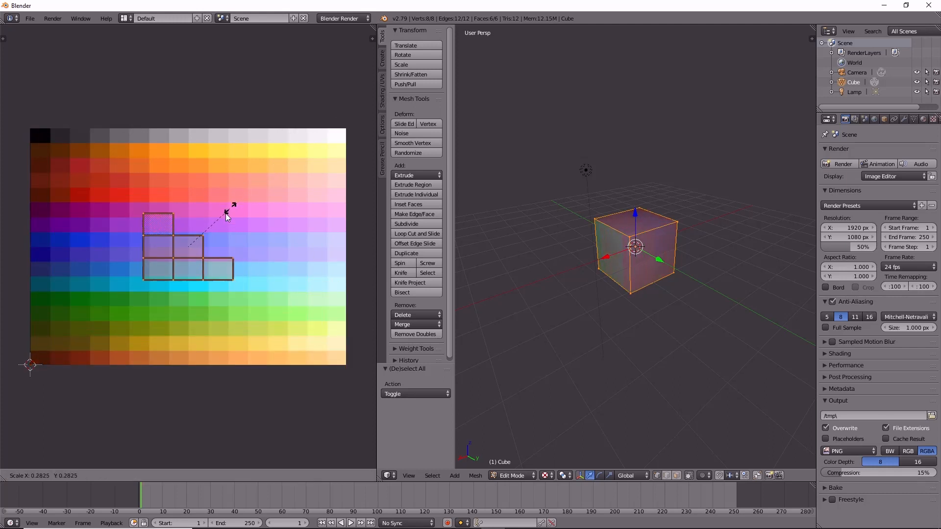
click(193, 244)
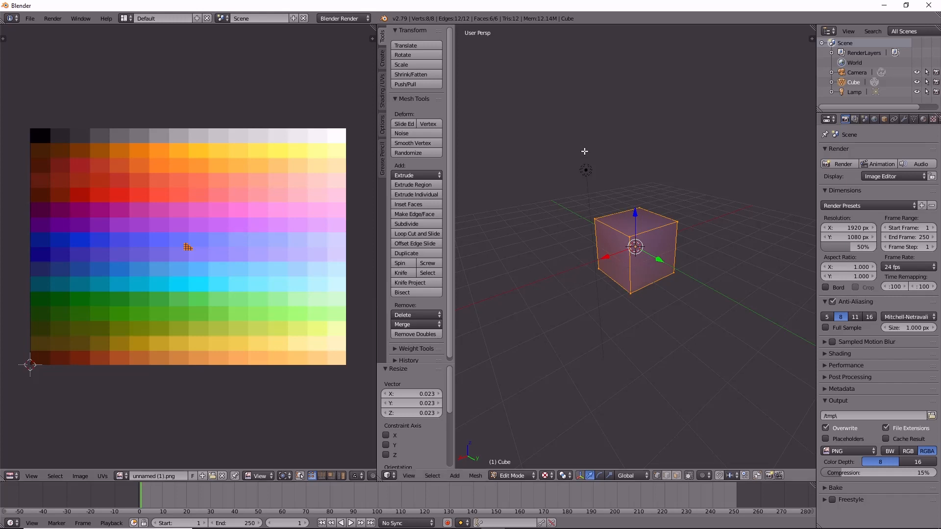
key(a)
mouse_move(666, 221)
middle_down()
mouse_move(567, 226)
mouse_move(631, 237)
mouse_move(669, 219)
middle_up()
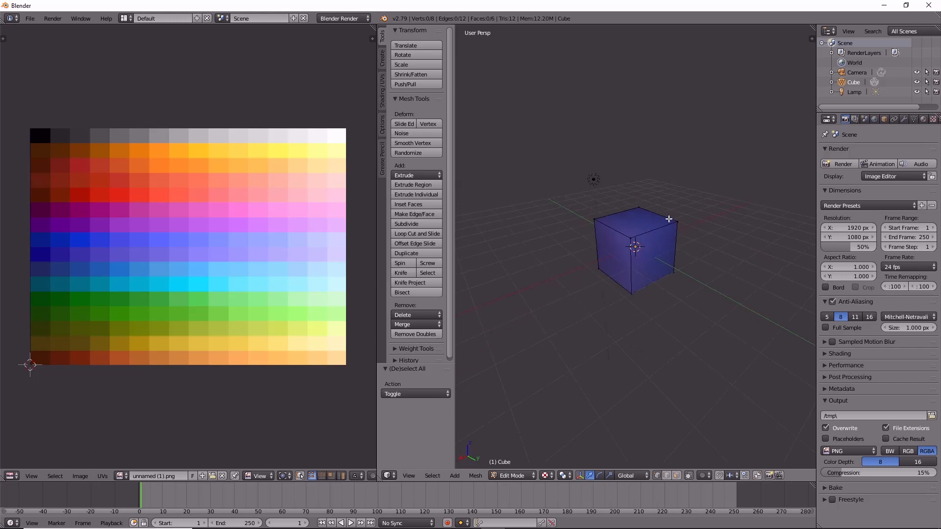
mouse_move(642, 283)
middle_down()
mouse_move(684, 274)
mouse_move(637, 255)
mouse_move(652, 274)
mouse_move(637, 281)
middle_up()
middle_drag(637, 378, 672, 401)
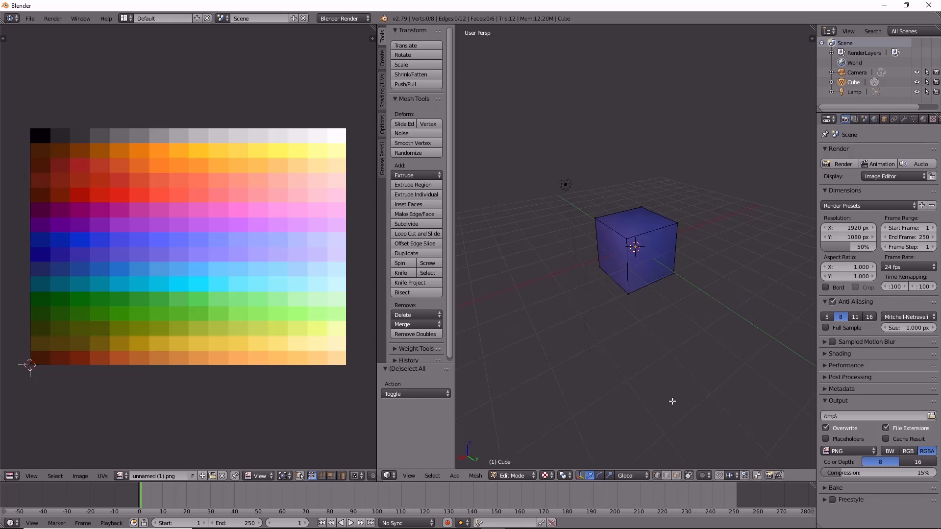
Switch to face selection and pick the cube's faces one at a time to check their UV locations.
click(677, 477)
middle_drag(671, 457, 641, 253)
right_click(636, 253)
right_click(625, 257)
right_click(638, 223)
right_click(653, 251)
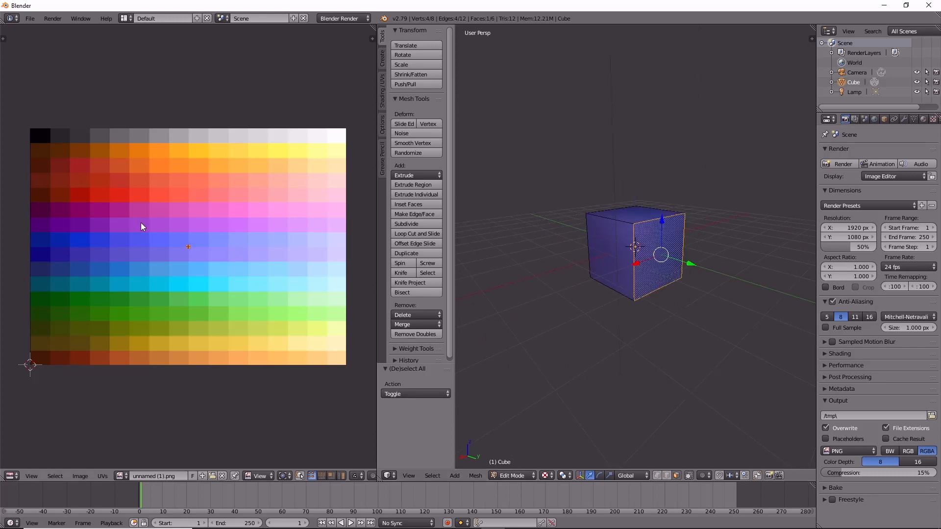
right_click(603, 253)
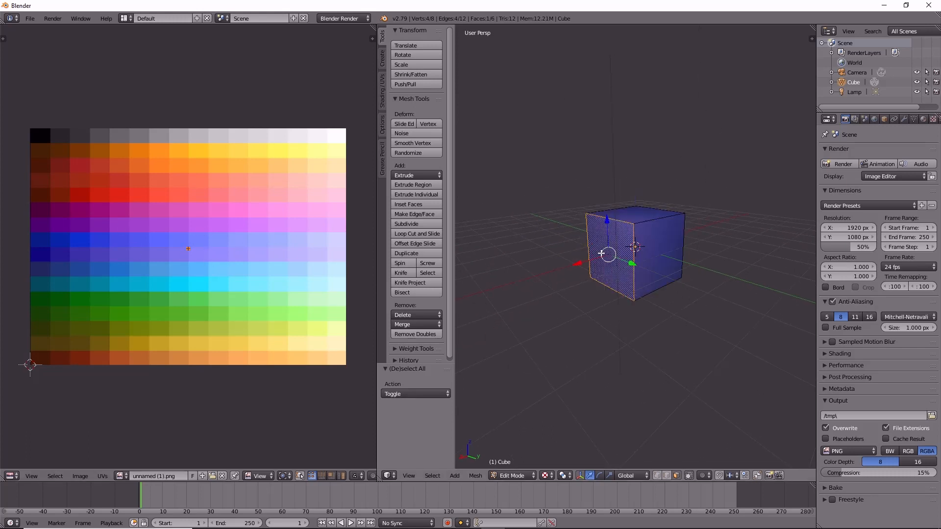
mouse_move(668, 275)
middle_down()
mouse_move(710, 267)
mouse_move(664, 273)
middle_up()
Select the cube's top face and move its UVs about -0.120 in X and 0.408 in Y onto an orange swatch.
right_click(642, 223)
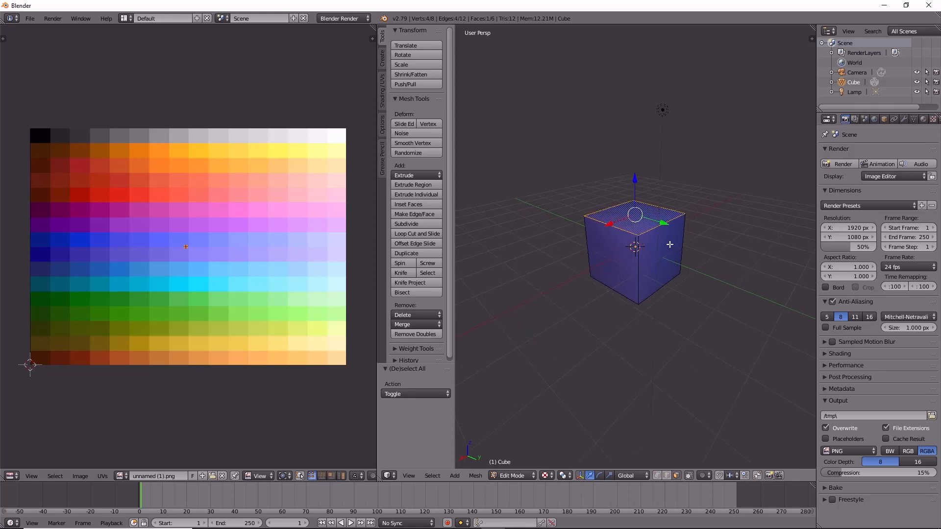
middle_drag(644, 226, 649, 240)
key(g)
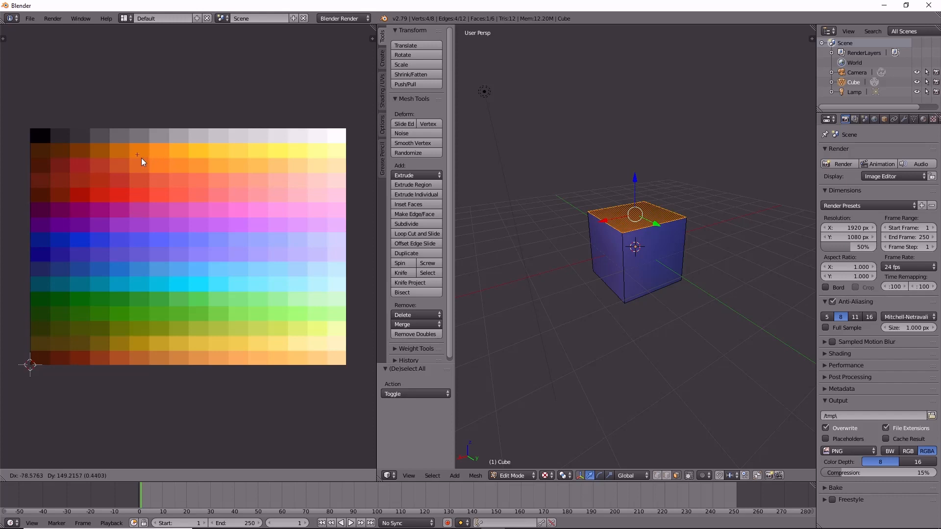
click(163, 158)
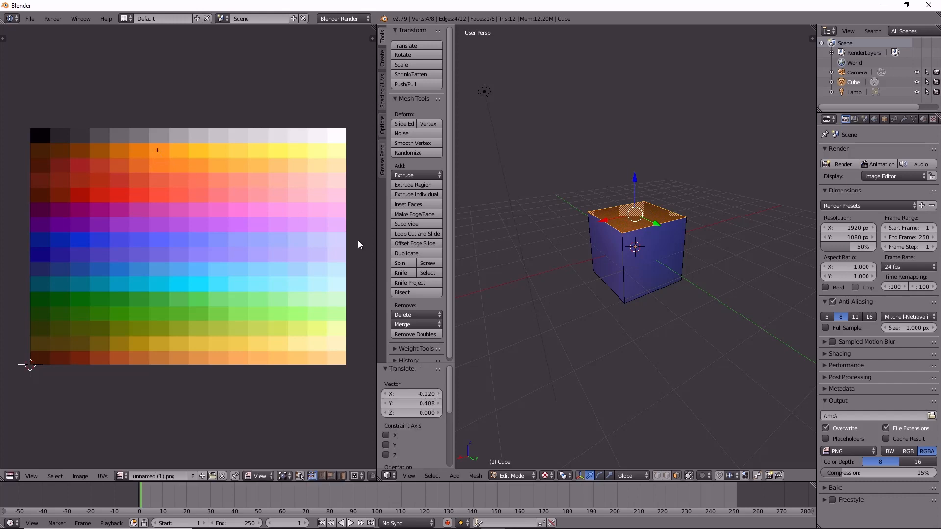
Select the +X side face and move its UVs about 0.133 in X and -0.162 in Y onto a cyan swatch.
middle_drag(637, 239, 655, 237)
right_click(614, 255)
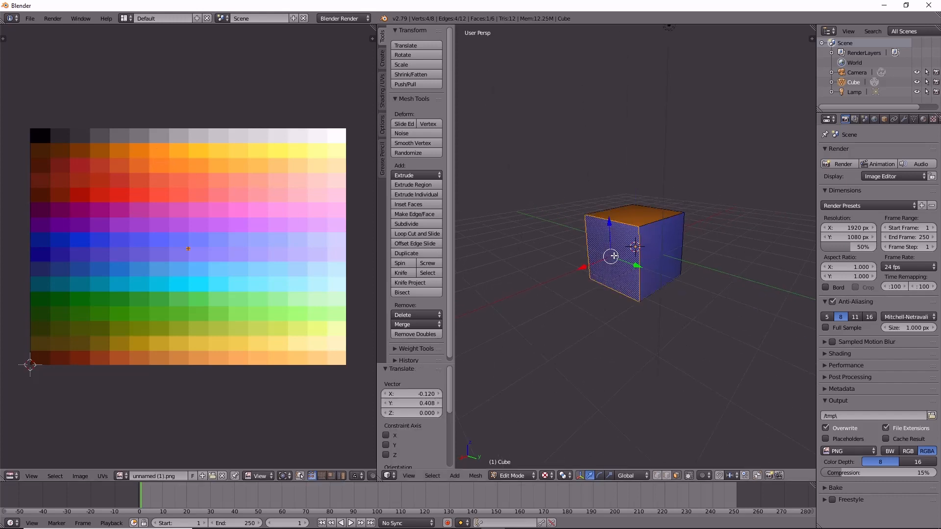
key(g)
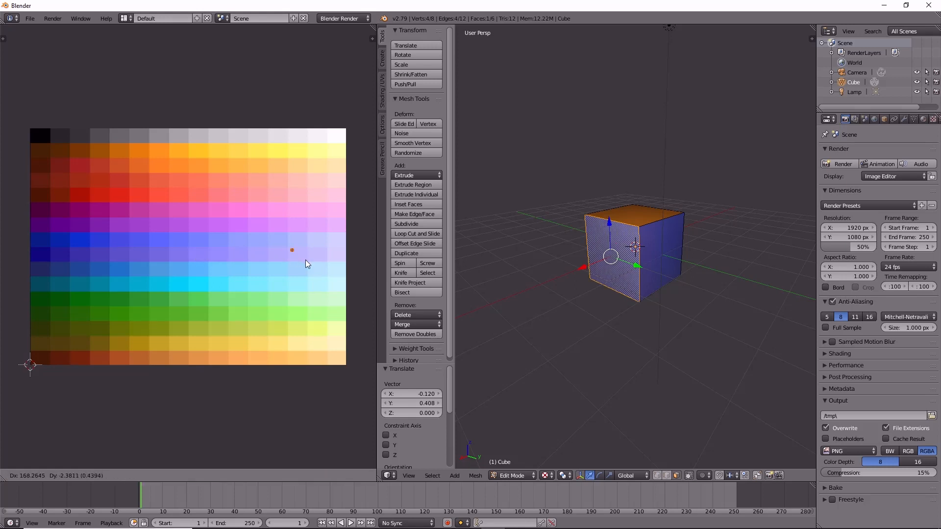
click(233, 300)
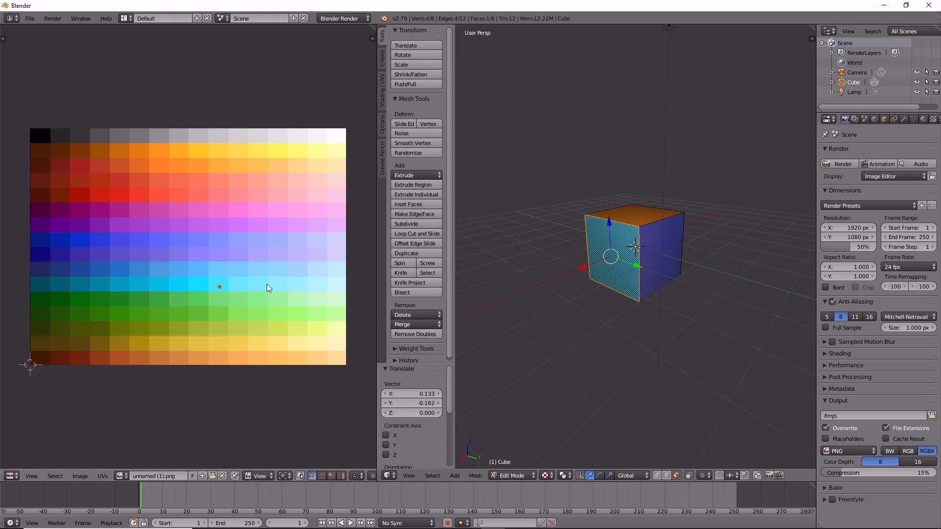
Move the +Y side face's UVs about -0.298 in X and -0.224 in Y onto a green swatch, and deselect the face.
right_click(652, 258)
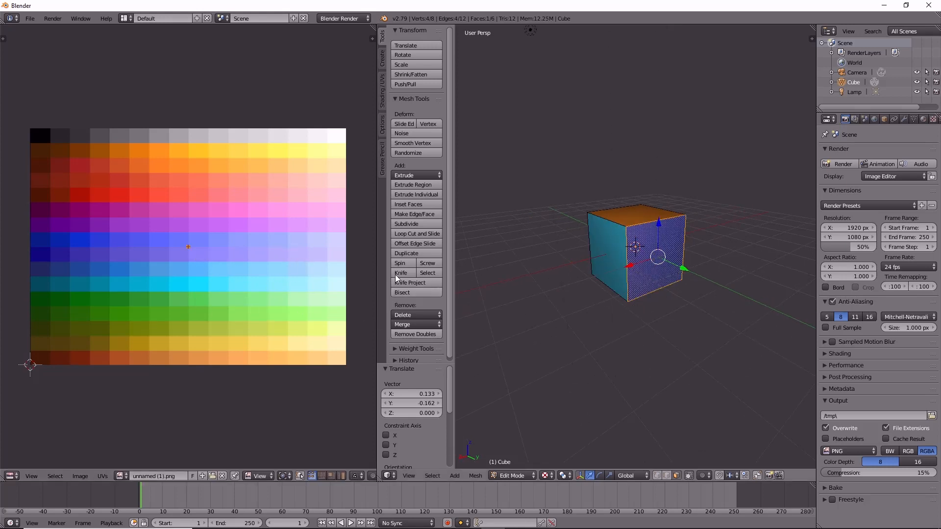
key(g)
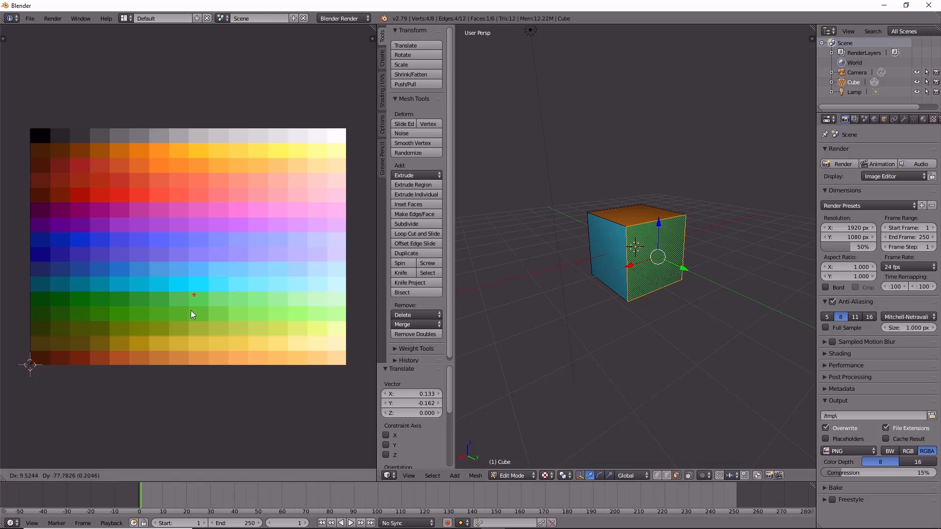
click(123, 319)
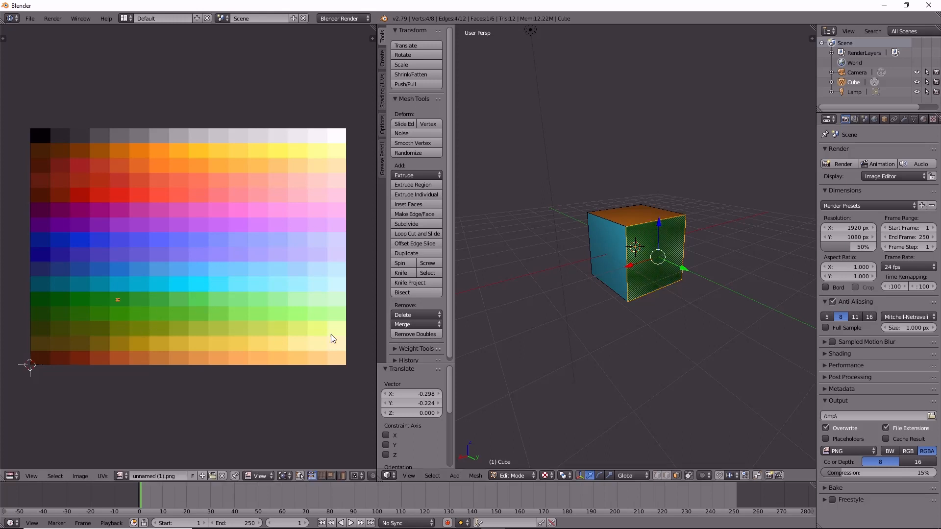
key(a)
Move the -X side face's UVs about -0.298 in X and 0.155 in Y onto a magenta swatch, and deselect the face.
middle_drag(636, 231, 649, 256)
right_click(664, 245)
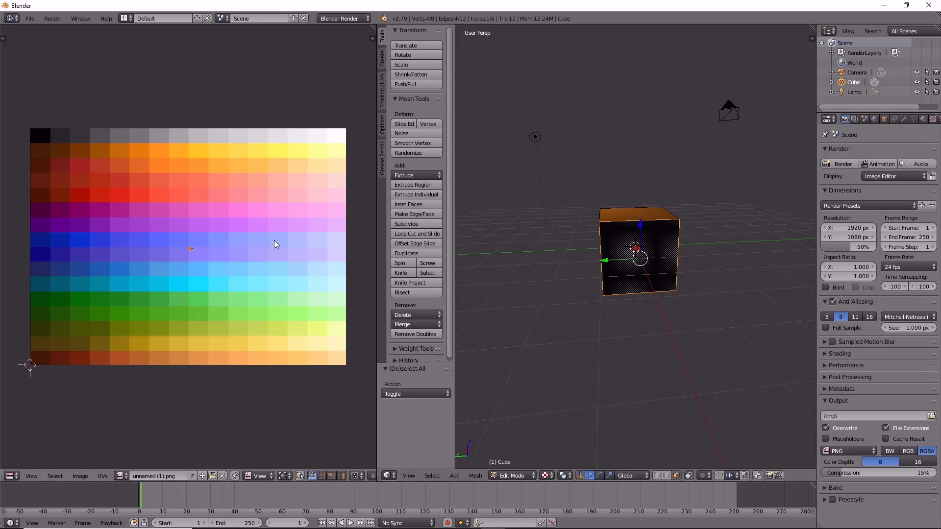
key(g)
click(123, 228)
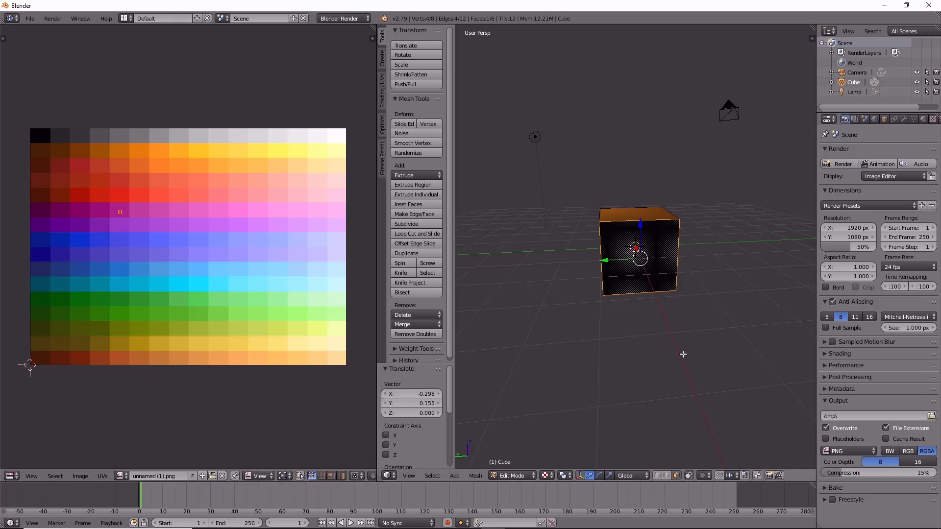
key(a)
Select the remaining -Y side face and move its UVs onto a light yellow swatch in the palette's second row.
mouse_move(659, 281)
middle_down()
mouse_move(678, 271)
mouse_move(650, 267)
middle_up()
right_click(650, 267)
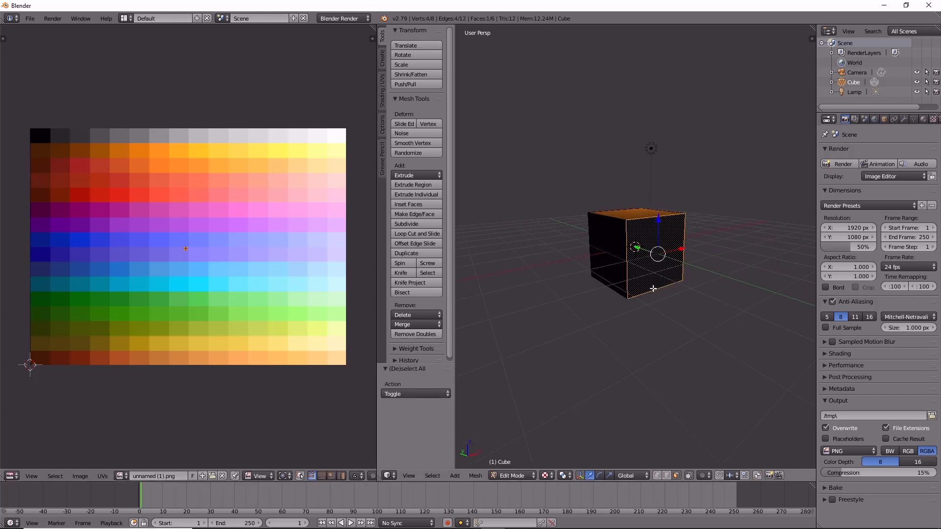
key(g)
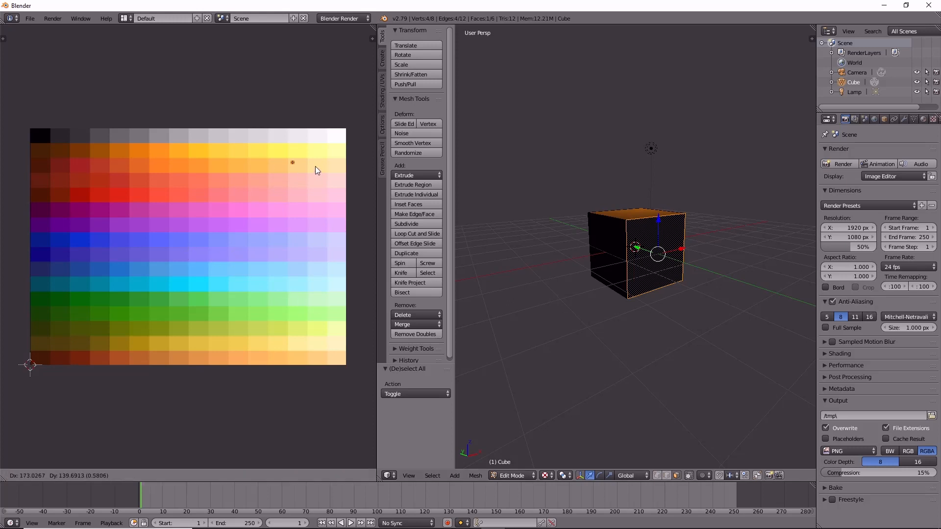
click(320, 158)
Move the bottom face's UVs about 0.649 in X and 0.462 in Y onto the white swatch, and deselect the face.
middle_drag(641, 319, 635, 248)
right_click(635, 272)
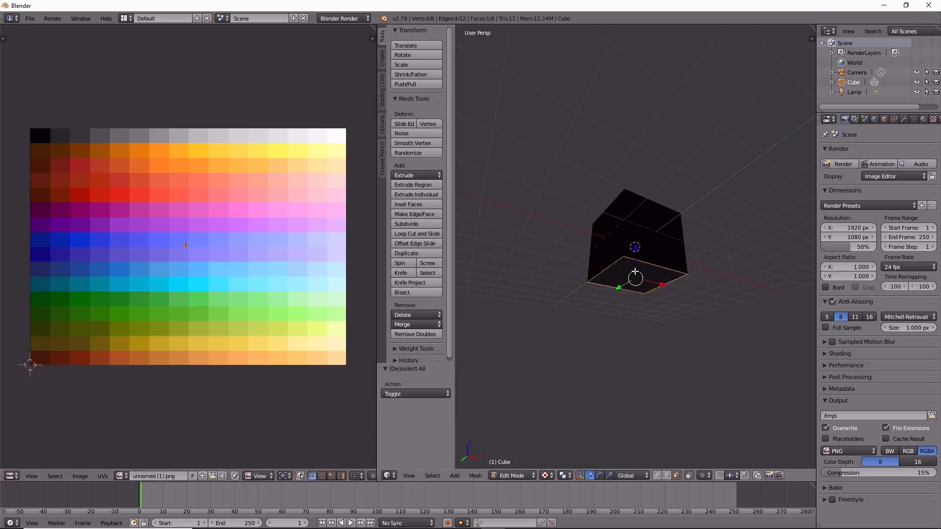
key(g)
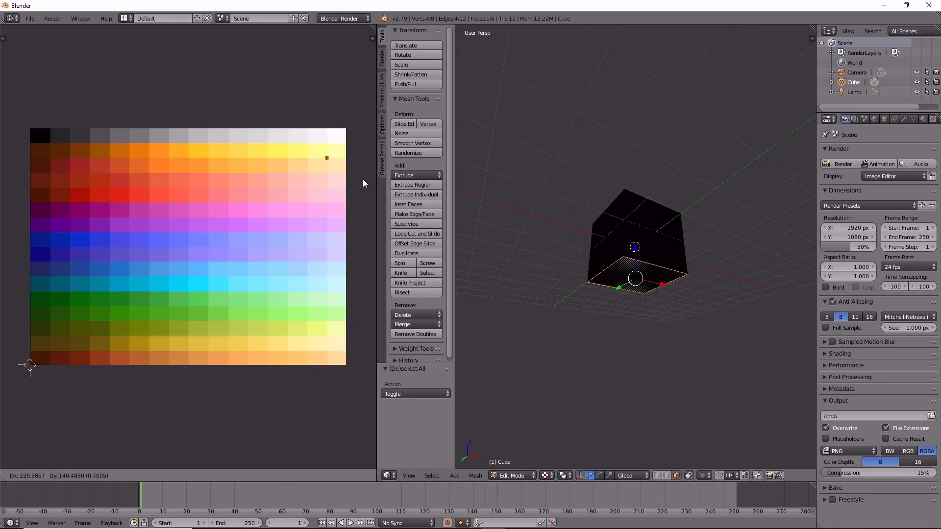
click(375, 164)
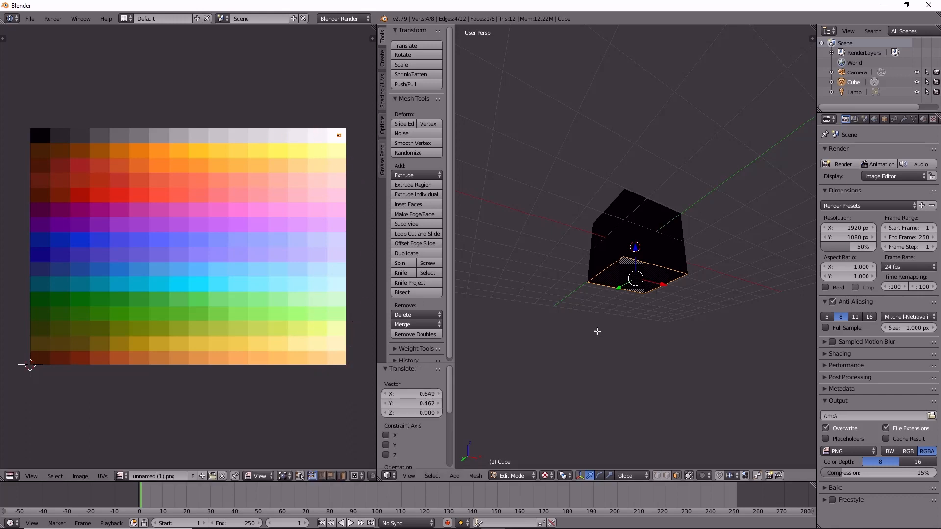
key(a)
Examine the coloured cube from several sides, and select the whole mesh to review all its UV positions on the palette.
middle_drag(569, 200, 648, 233)
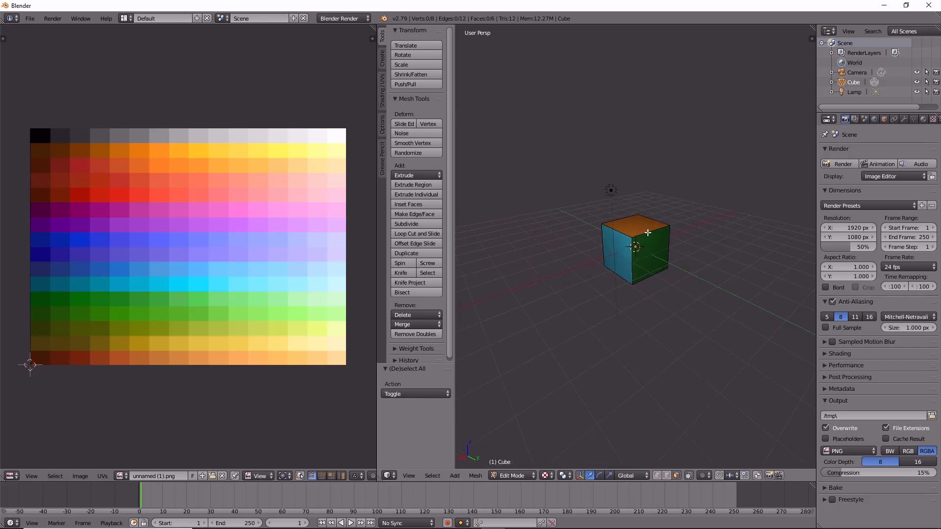
key(Tab)
key(Tab)
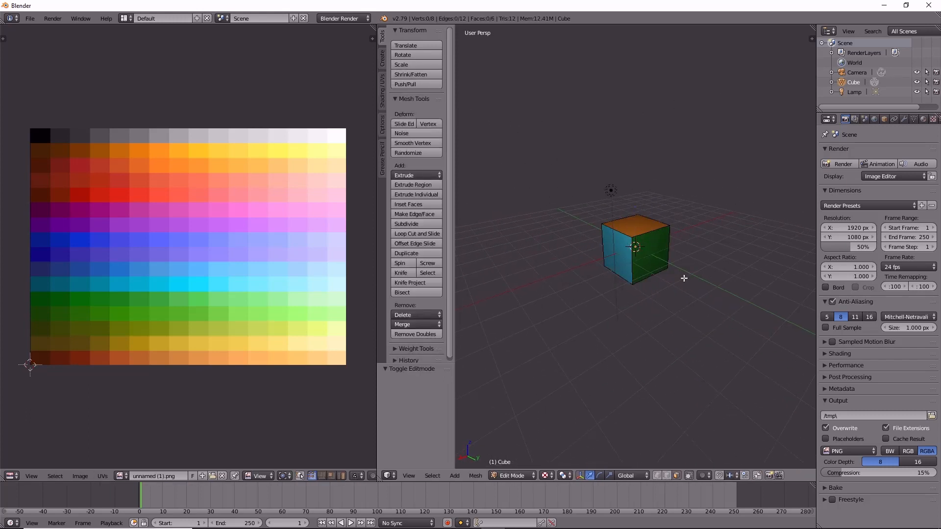
middle_drag(684, 275, 641, 294)
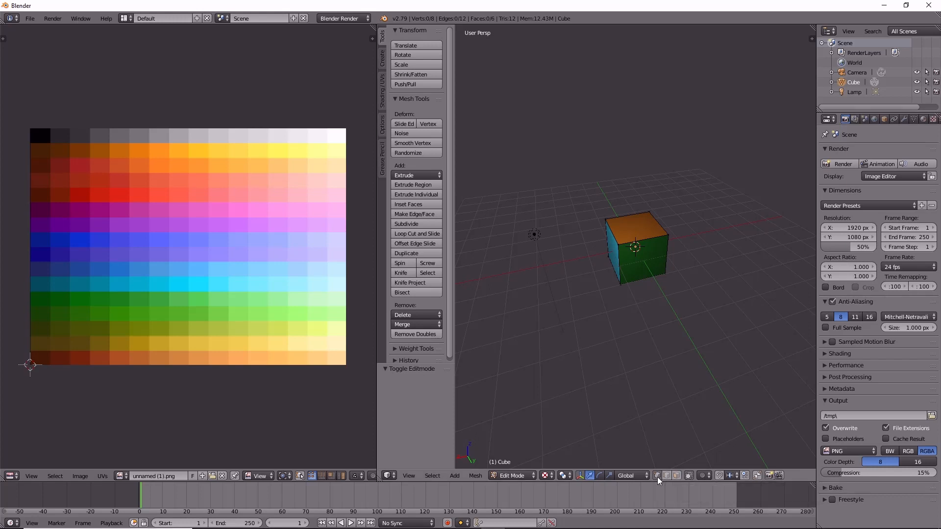
middle_drag(637, 402, 617, 283)
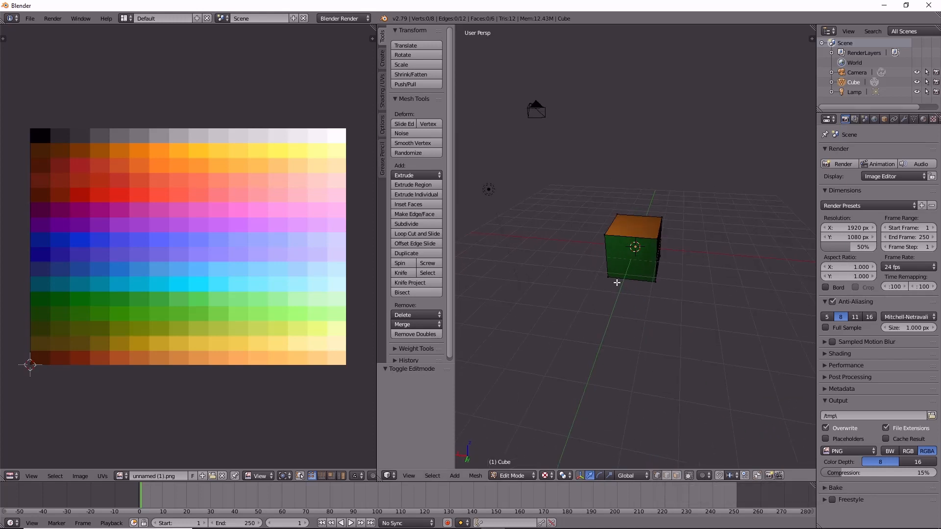
key(a)
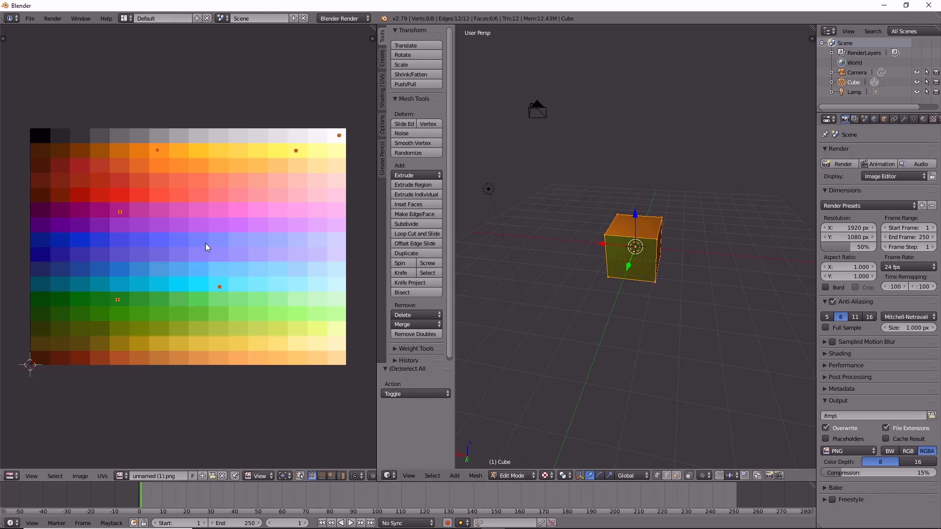
scroll(304, 164, down, 1)
scroll(199, 226, up, 1)
Export the cube as a Wavefront OBJ named Cube.obj into the Blender Items folder.
click(31, 19)
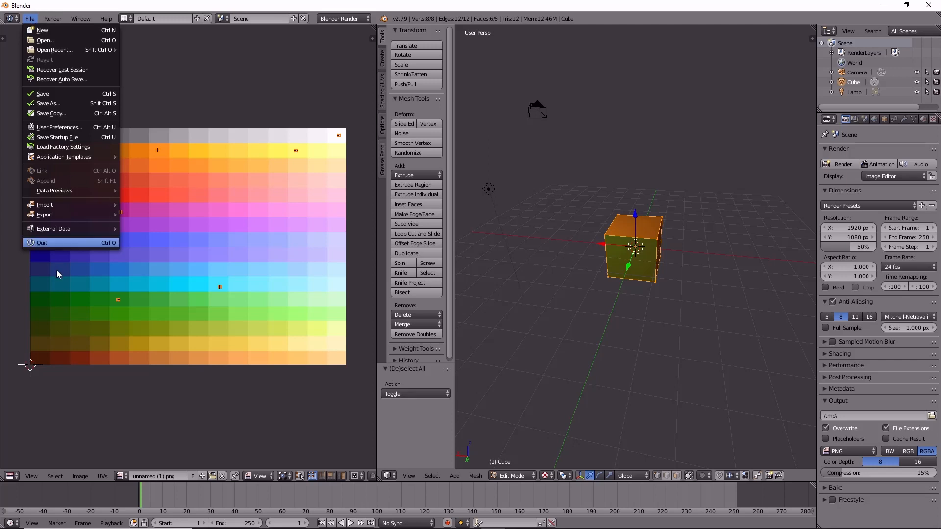
mouse_move(70, 215)
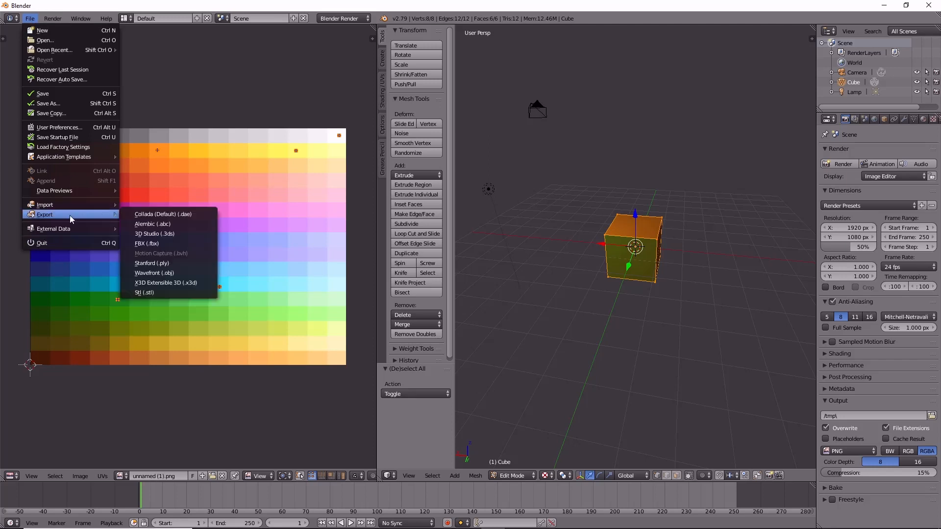
click(178, 274)
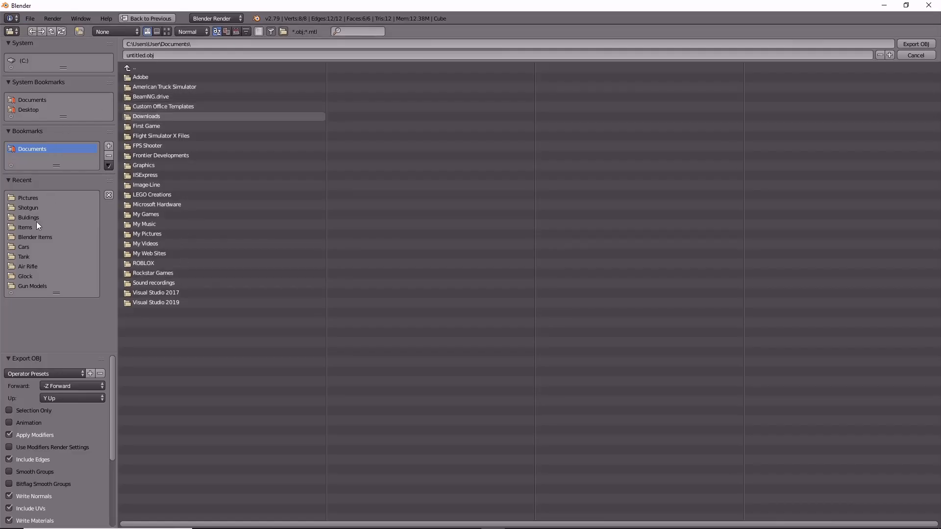
click(28, 238)
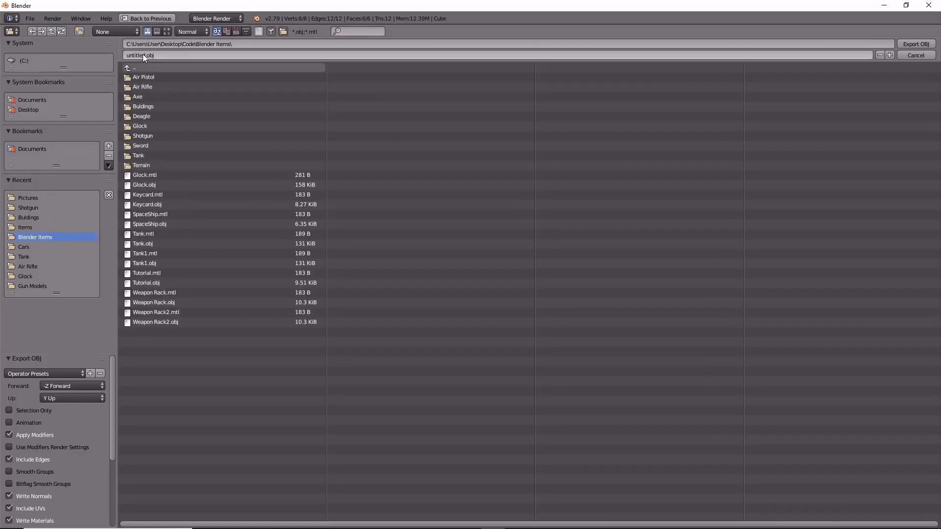
click(143, 55)
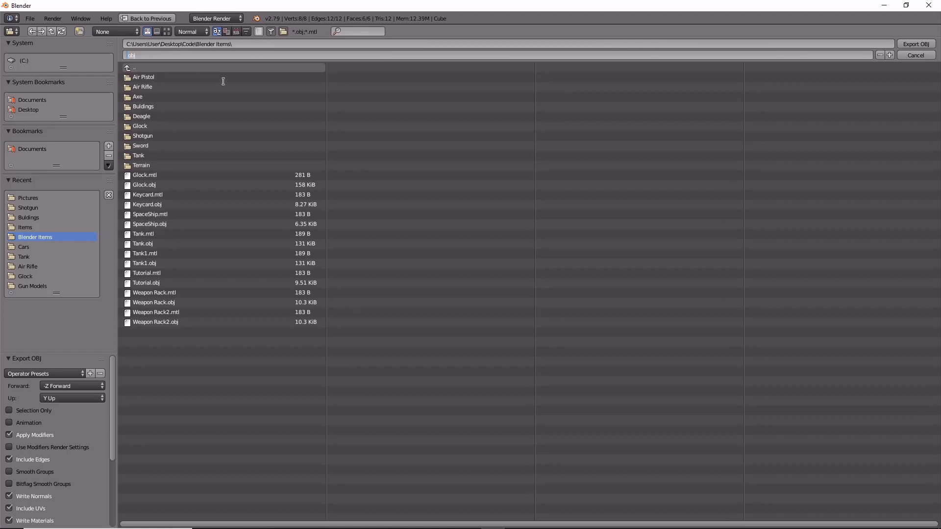
key(Return)
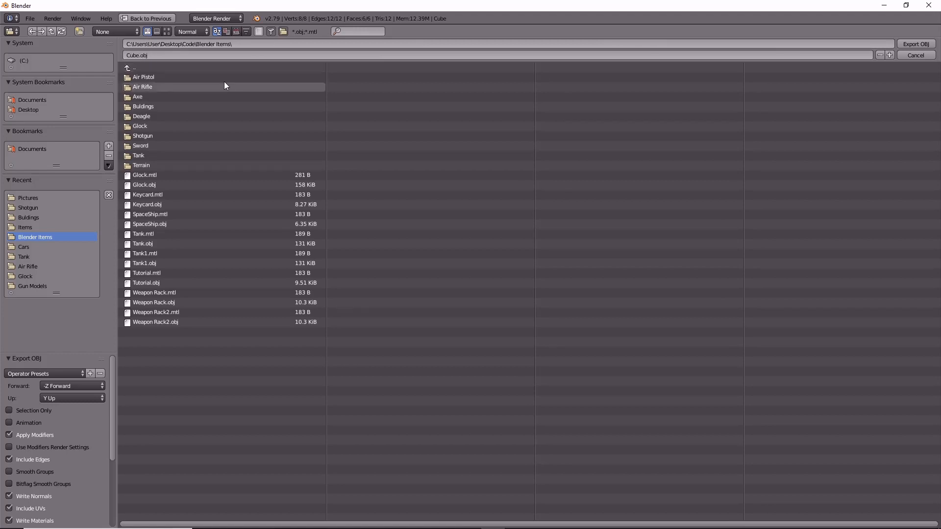
click(915, 43)
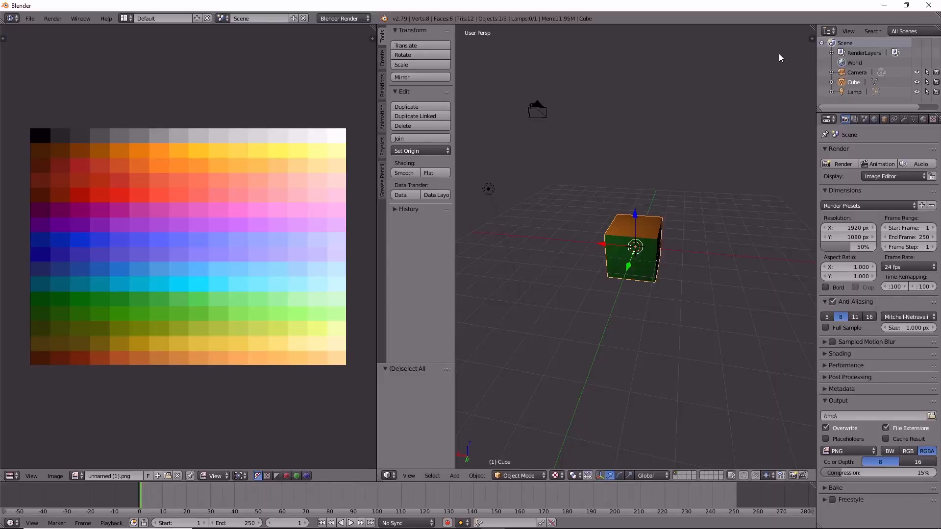
middle_drag(578, 226, 608, 211)
Switch to Roblox Studio and close the Output panel of the Baseplate project.
click(517, 519)
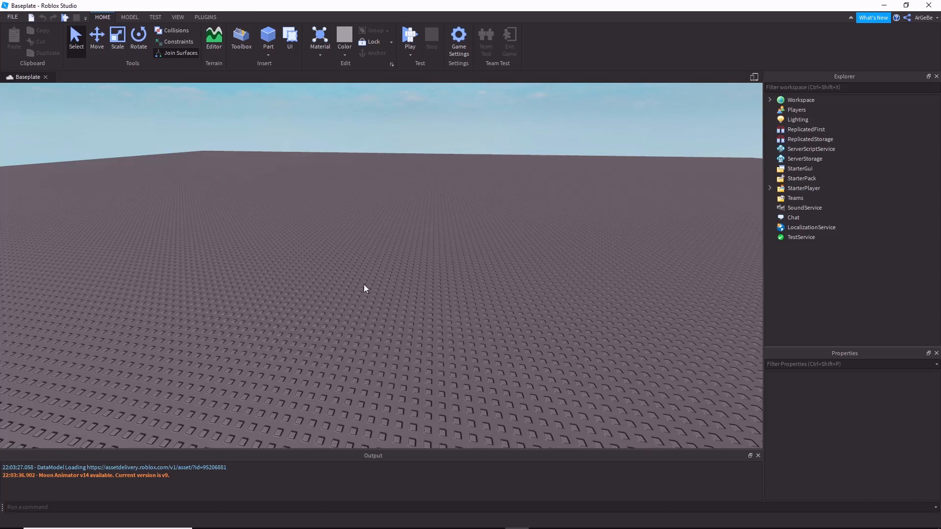
click(758, 456)
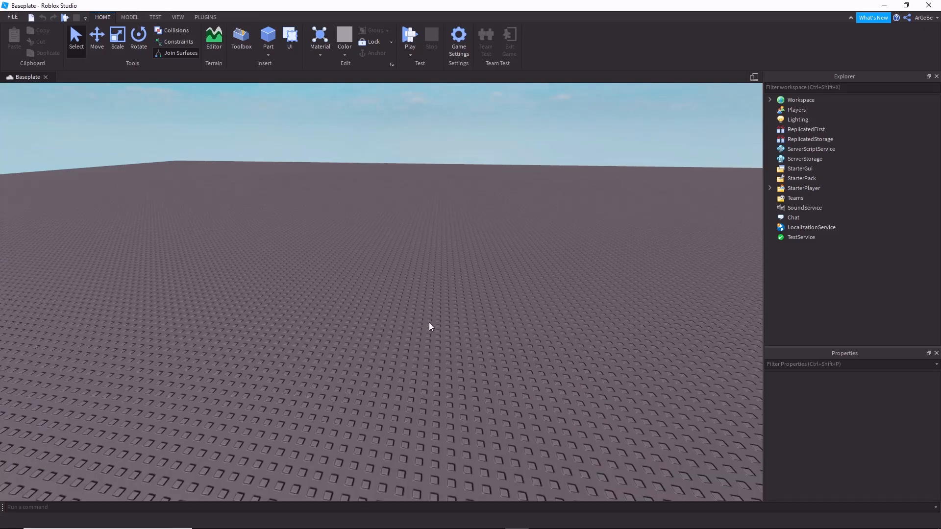
middle_drag(429, 322, 399, 335)
right_drag(399, 336, 380, 326)
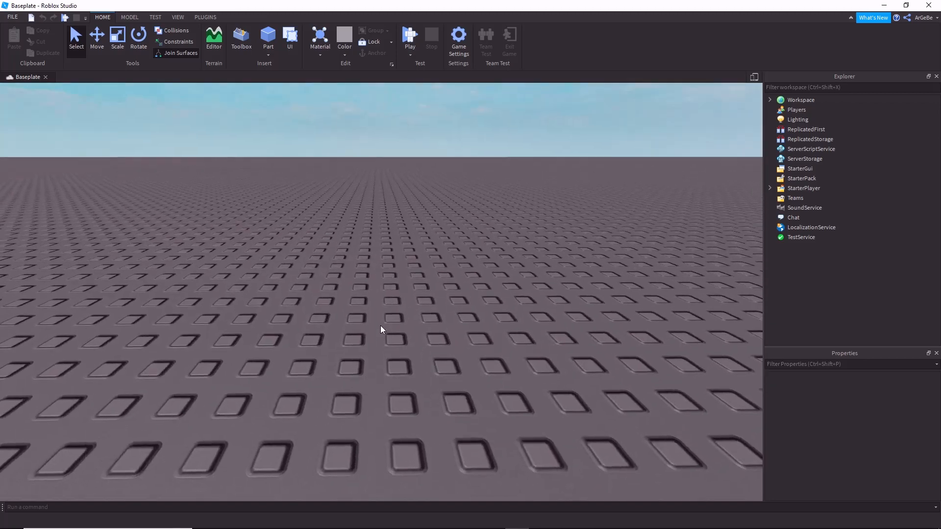
Search the insertable objects for "mesh" and insert a MeshPart onto the baseplate.
right_click(373, 367)
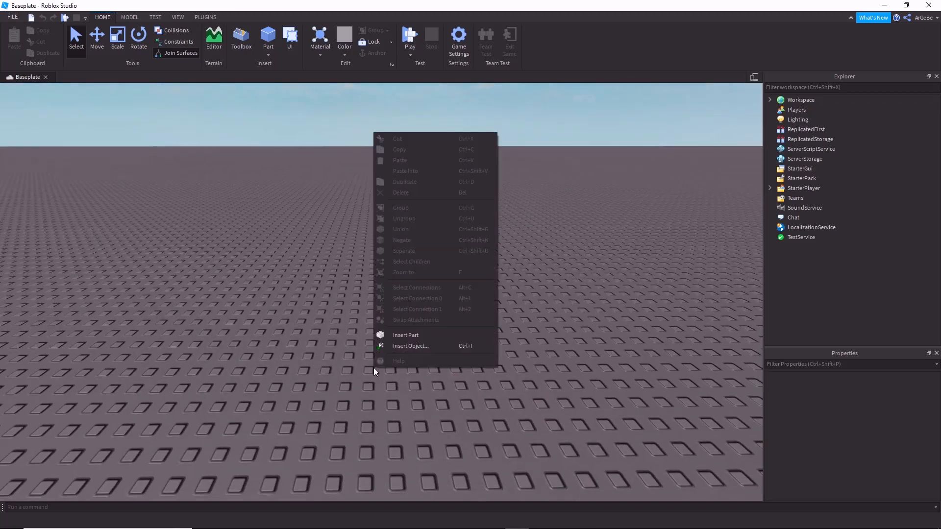
click(394, 346)
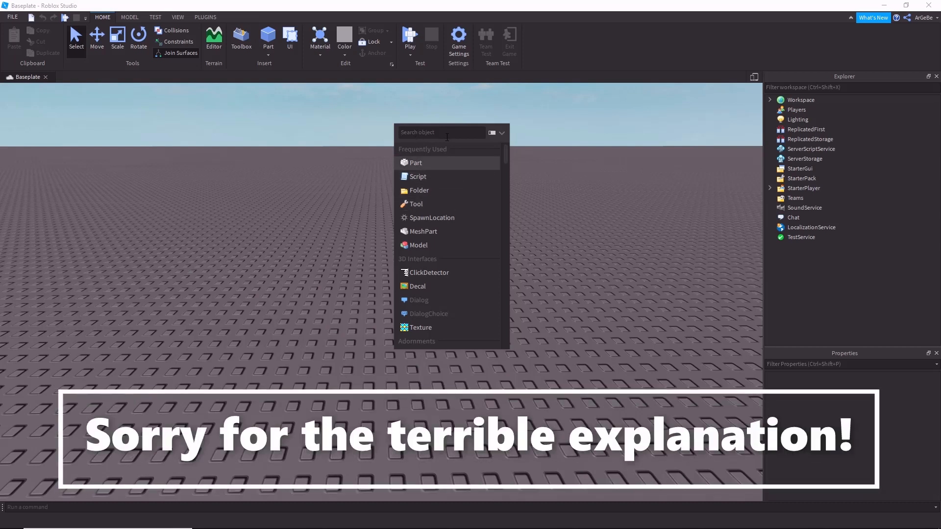
text(mesh)
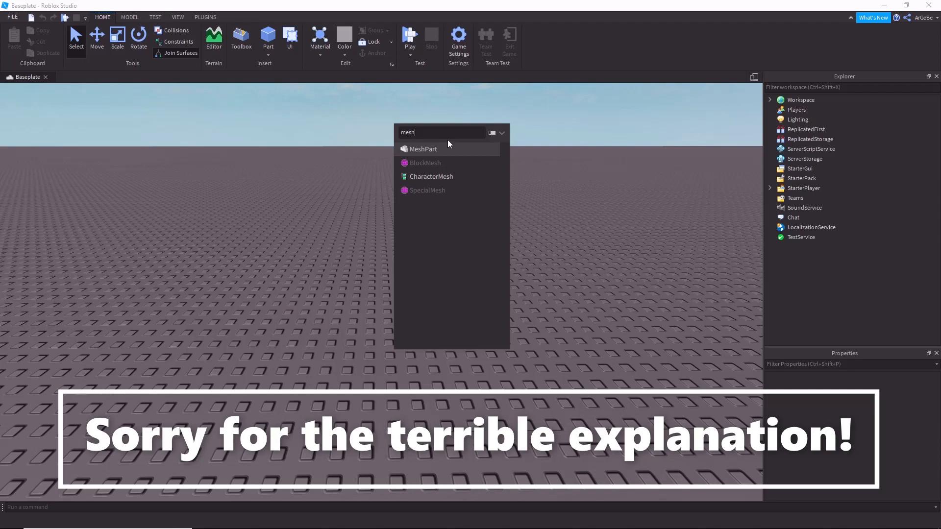
click(415, 155)
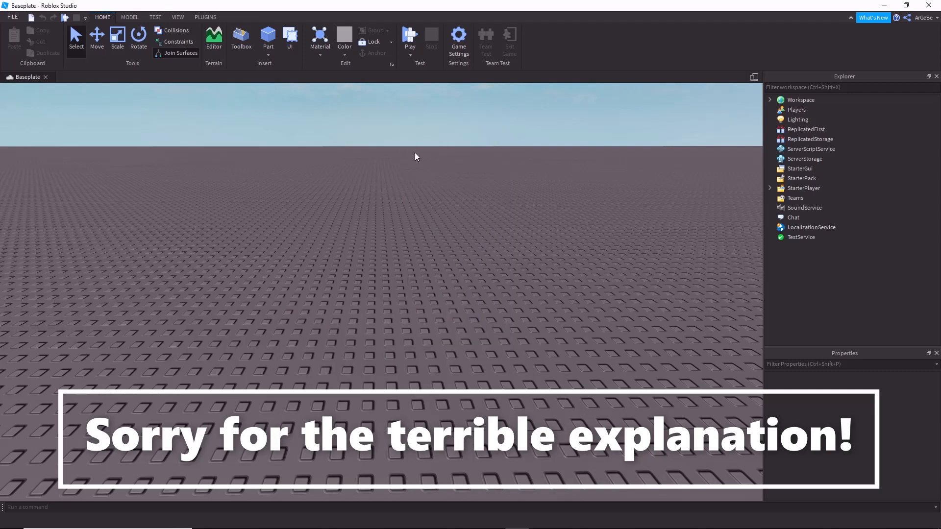
scroll(453, 266, up, 4)
scroll(452, 267, up, 4)
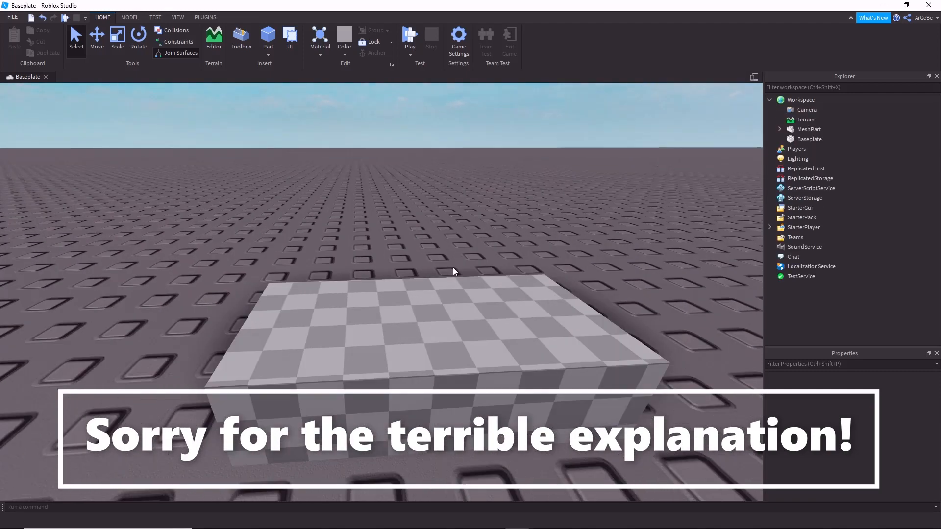
Expand the MeshPart's contents in the Explorer and select the checkered MeshPart.
right_drag(453, 266, 453, 267)
scroll(453, 267, down, 7)
click(780, 129)
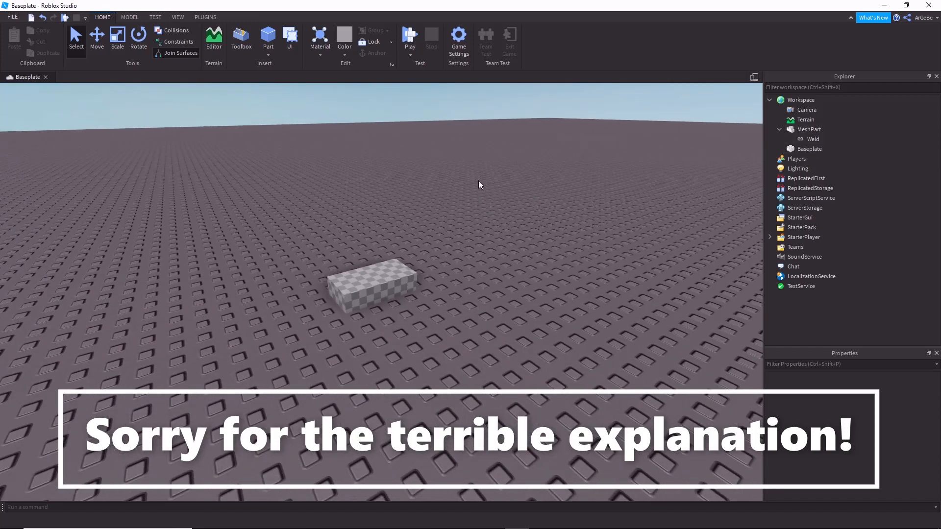
right_drag(470, 234, 470, 233)
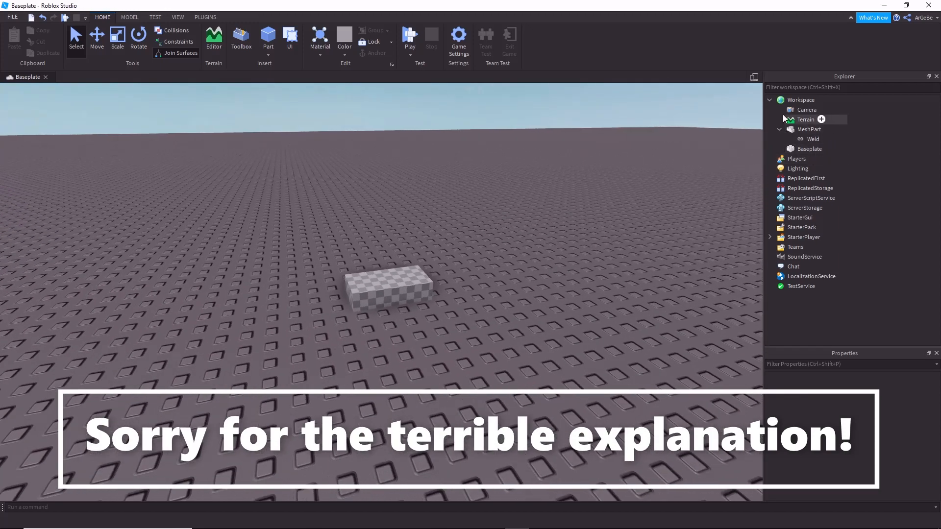
click(400, 294)
right_drag(574, 348, 566, 357)
scroll(567, 357, up, 2)
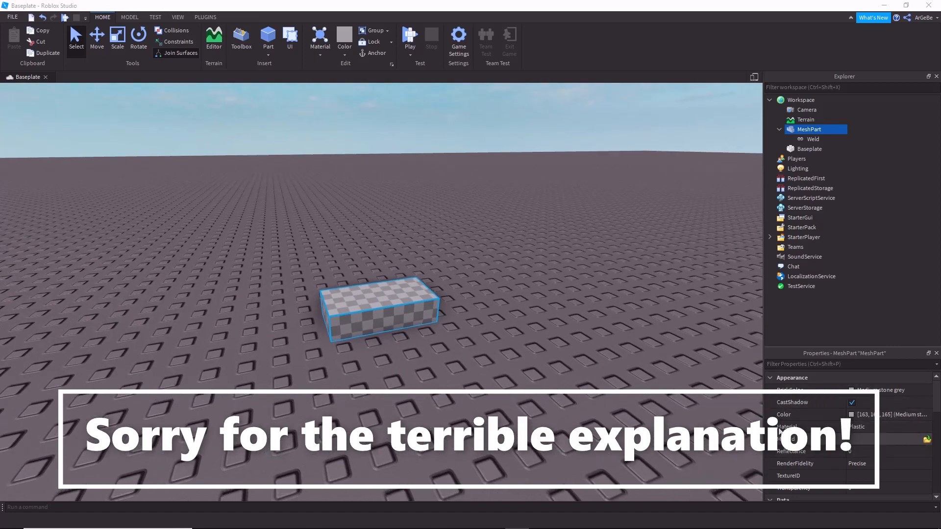
Load the Cube mesh file from the Blender Items folder as the MeshPart's MeshId, declining to move it to the file's location.
click(926, 439)
click(147, 34)
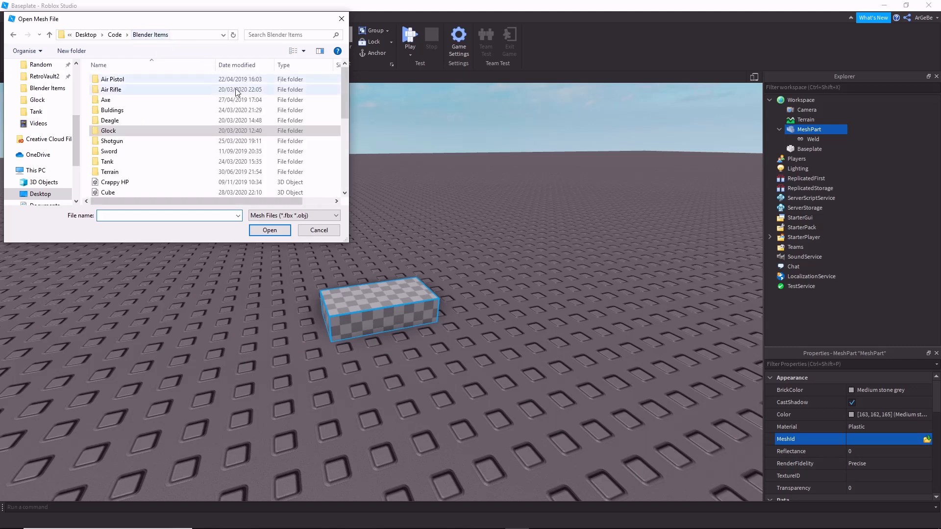
scroll(155, 118, down, 3)
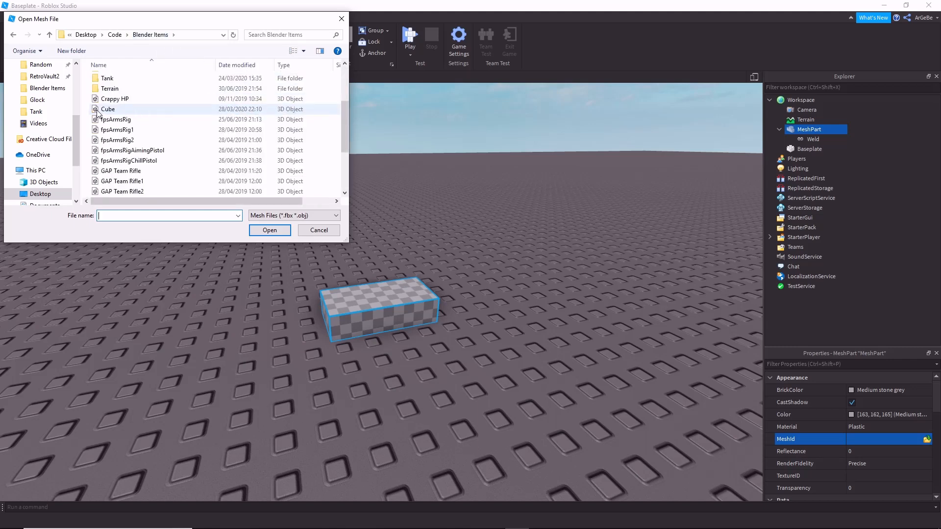
click(136, 111)
double_click(136, 112)
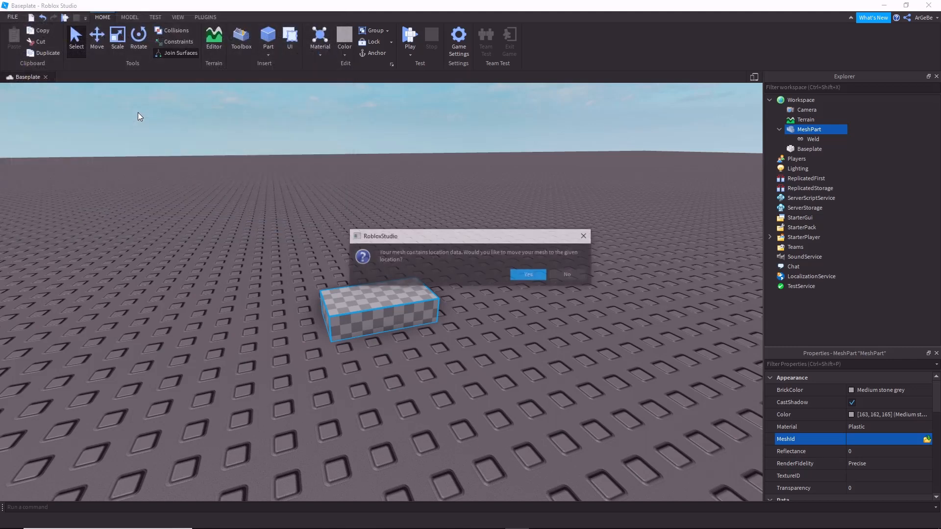
click(568, 275)
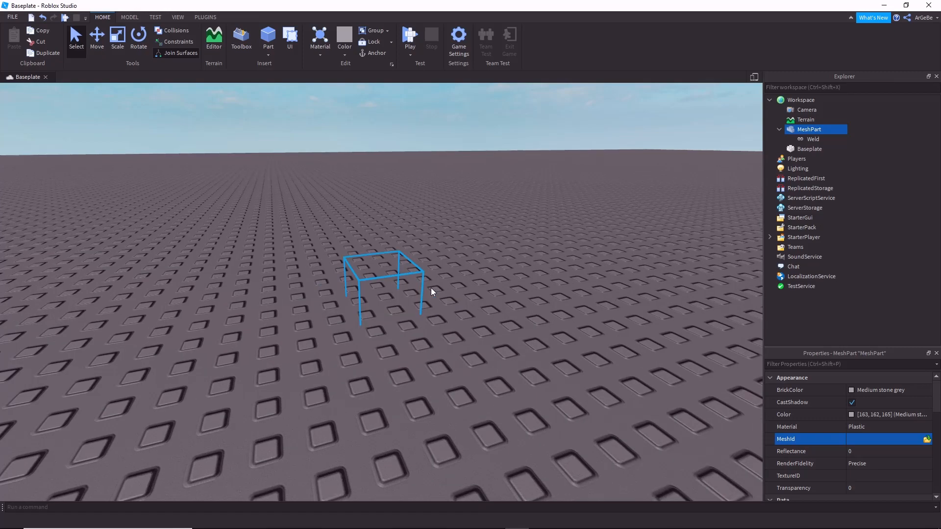
right_drag(437, 287, 418, 294)
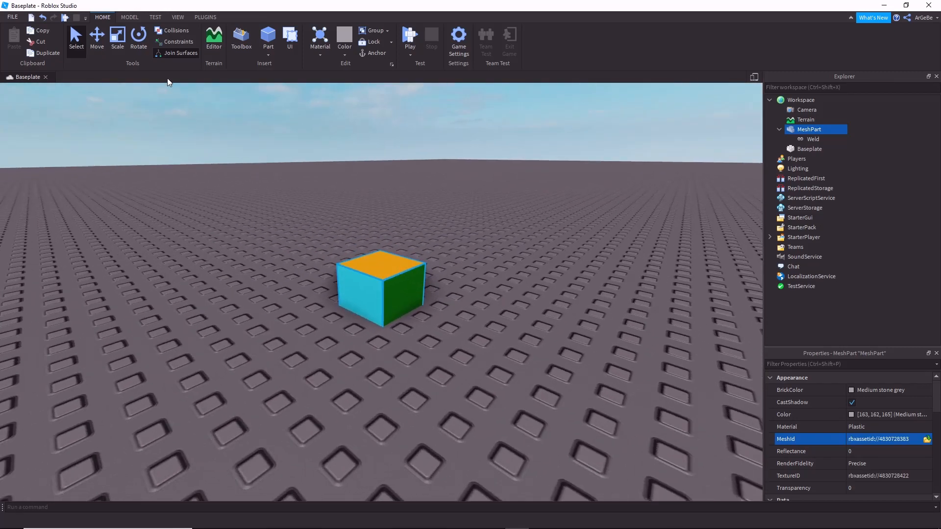
Raise the textured cube above the baseplate with the Move tool, and deselect it.
click(96, 51)
drag(378, 253, 382, 134)
right_drag(401, 293, 413, 302)
click(413, 302)
right_drag(456, 255, 456, 255)
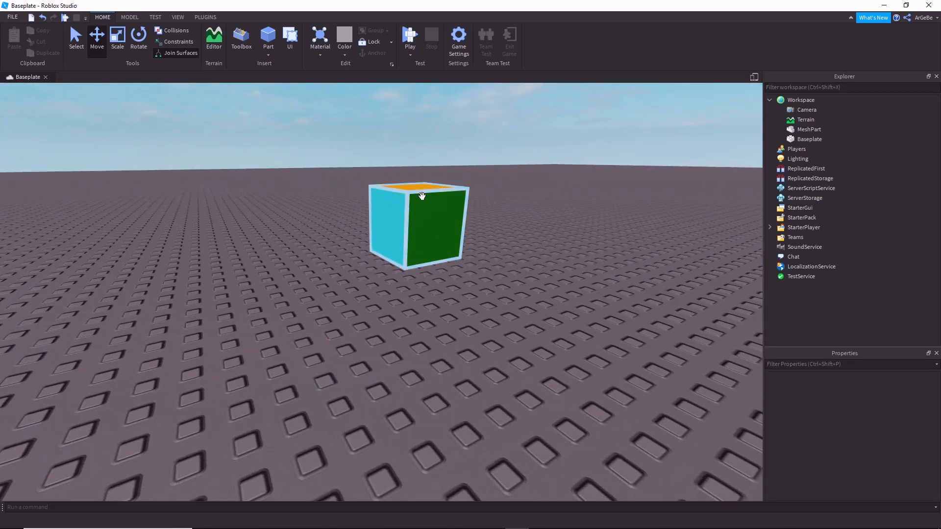
Reposition the cube freehand so that it rests on the baseplate.
right_drag(522, 246, 521, 247)
key(d)
right_drag(575, 284, 580, 289)
drag(412, 308, 405, 269)
right_drag(459, 241, 459, 241)
key(w)
key(s)
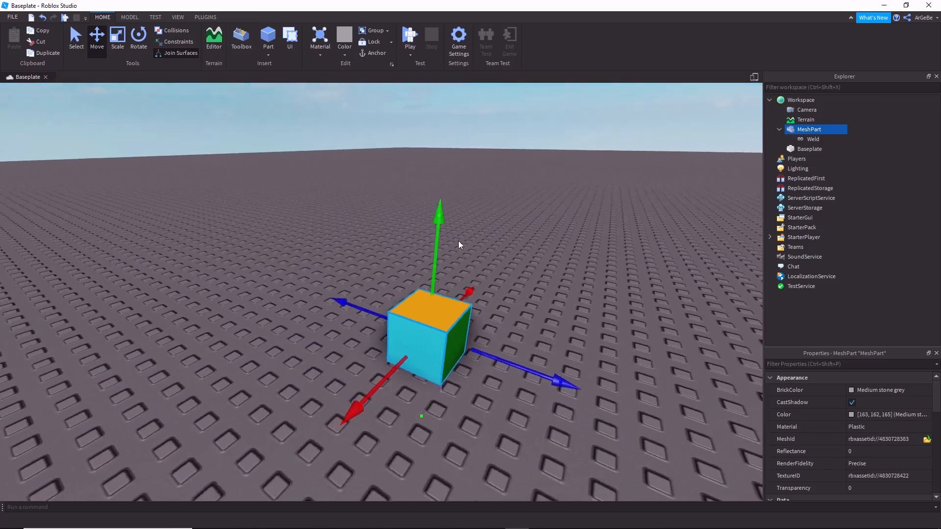
Lift the cube vertically off the baseplate along its green axis.
drag(428, 249, 434, 149)
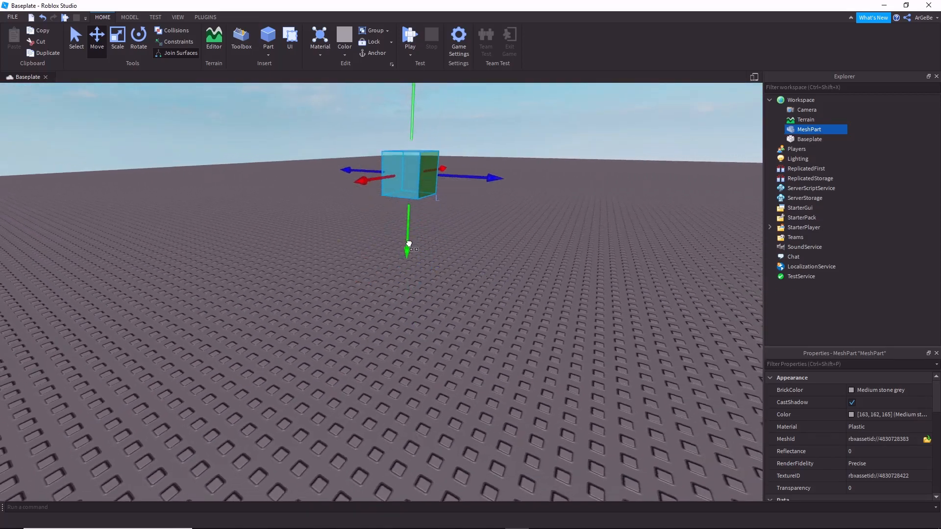
drag(409, 243, 409, 247)
Deselect the cube and examine its coloured faces from several sides.
right_drag(425, 263, 426, 263)
key(w)
key(s)
key(a)
key(w)
key(s)
key(a)
click(367, 262)
key(w)
right_drag(367, 262, 376, 261)
key(d)
key(a)
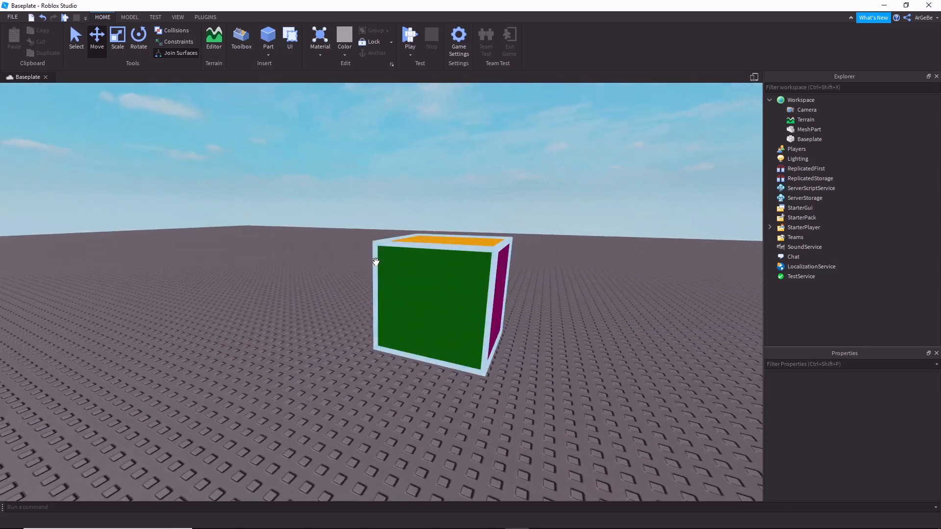
right_drag(283, 229, 283, 229)
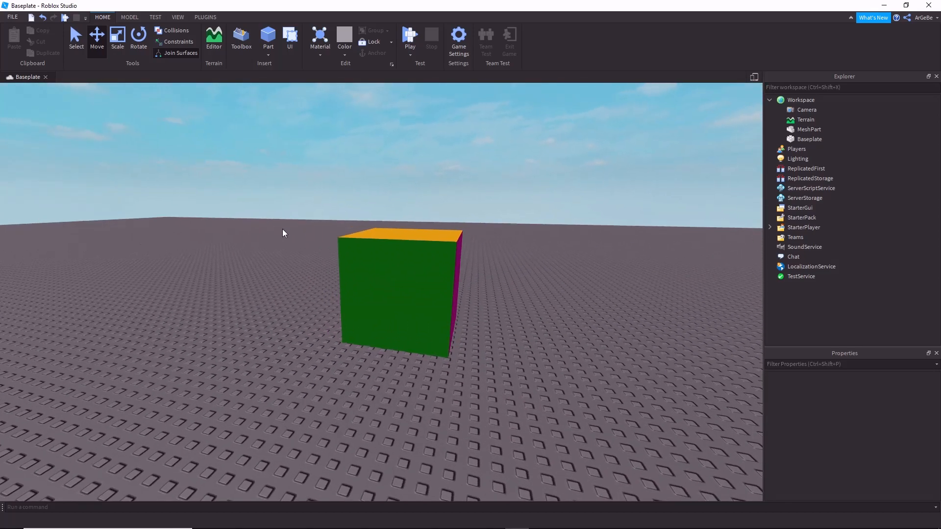